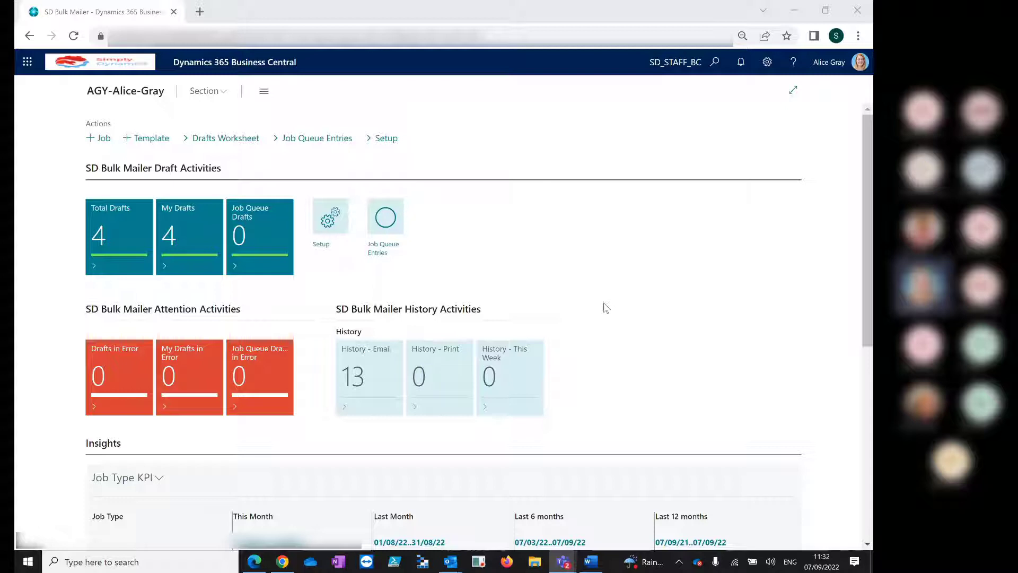
Open the total drafts list and review the recipients, attachments and email content of the Trey Research sales credit memo draft.
{"action": "left_click", "coordinate": [125, 238]}
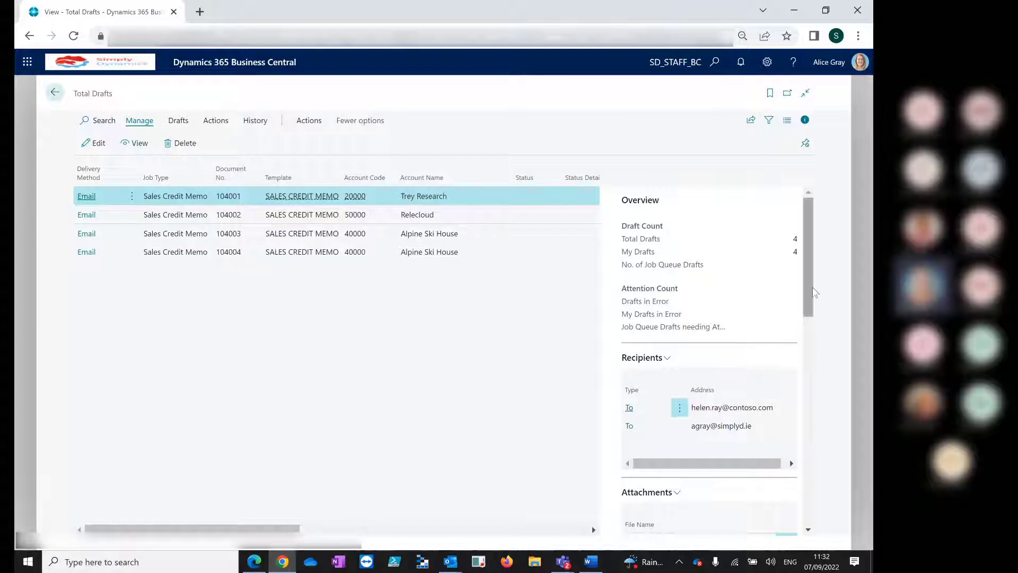
{"action": "scroll", "coordinate": [810, 324], "scroll_direction": "down", "scroll_amount": 2}
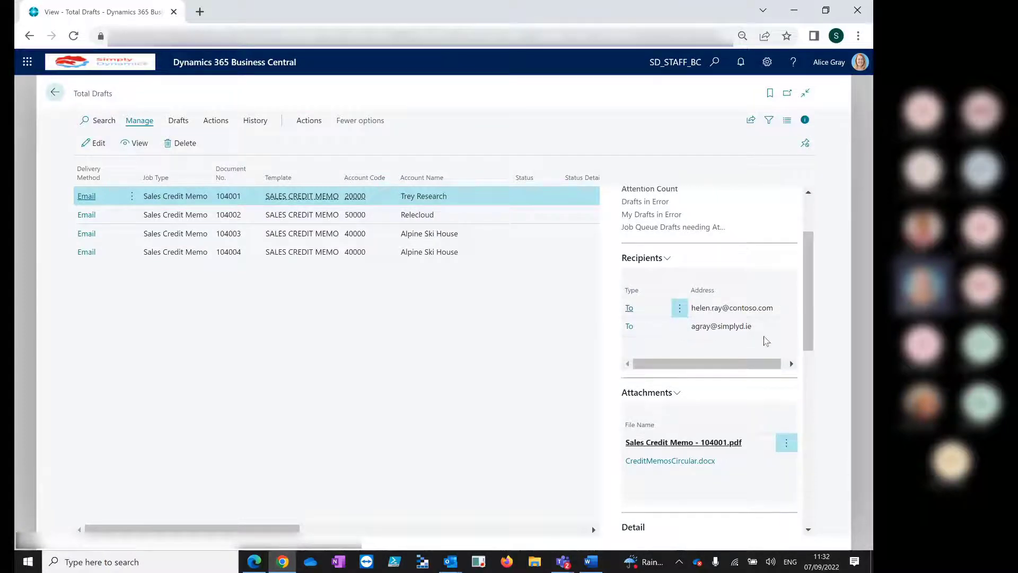
{"action": "scroll", "coordinate": [821, 326], "scroll_direction": "down", "scroll_amount": 2}
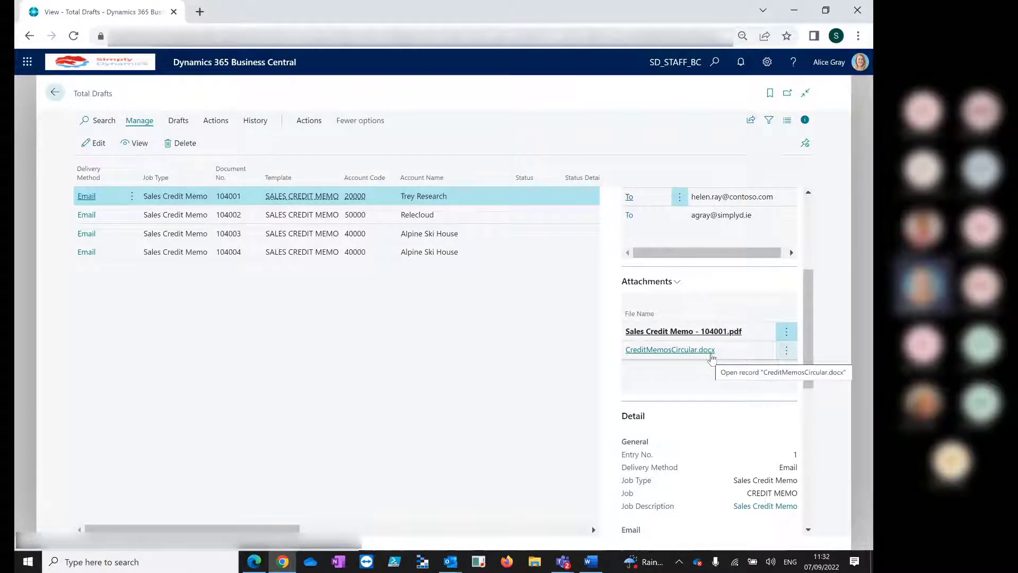
{"action": "left_click_drag", "start_coordinate": [807, 355], "coordinate": [818, 489]}
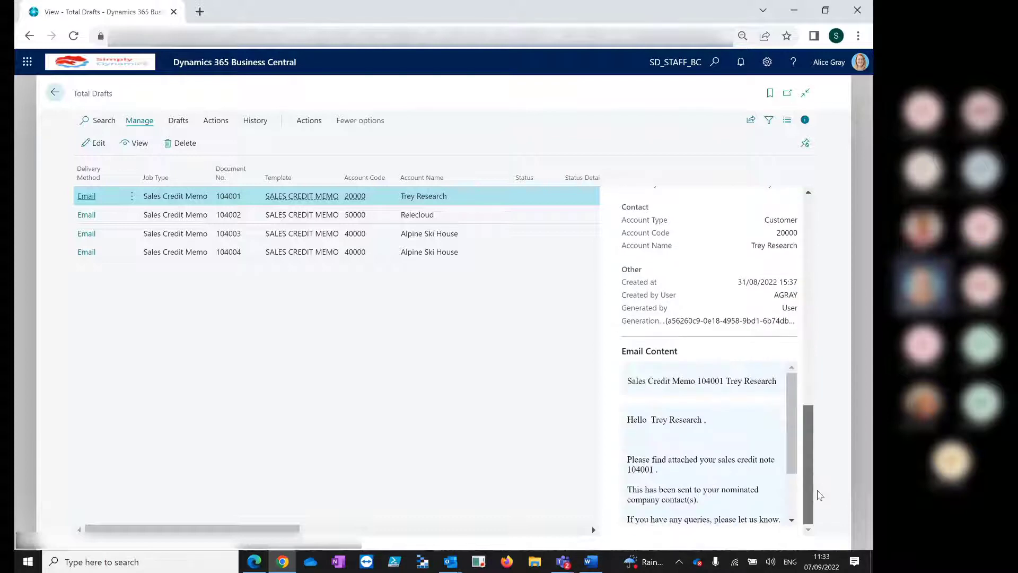
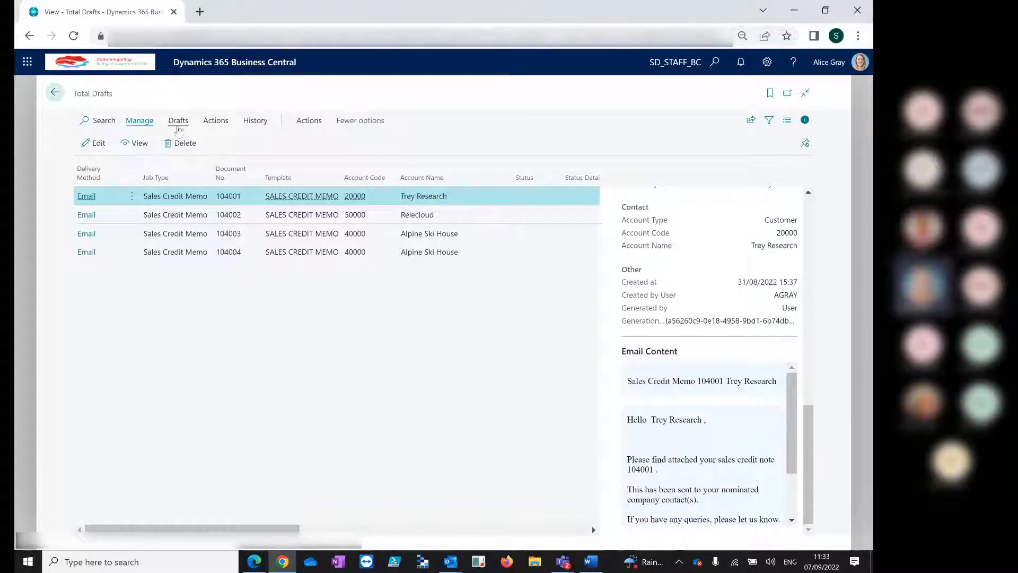
Review the generate, issue and history commands available for drafts and return to the home page.
{"action": "left_click", "coordinate": [179, 121]}
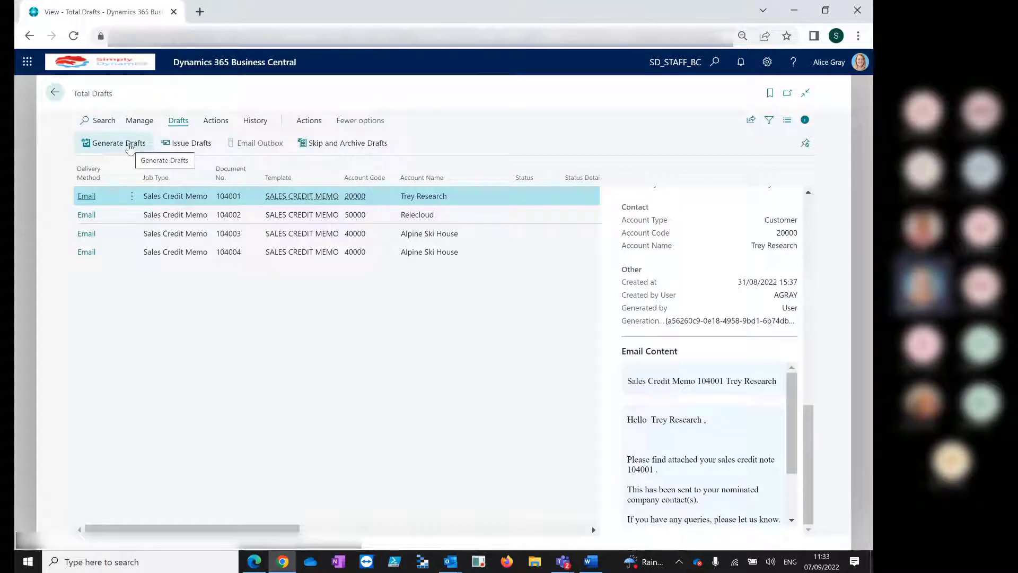
{"action": "left_click", "coordinate": [260, 123]}
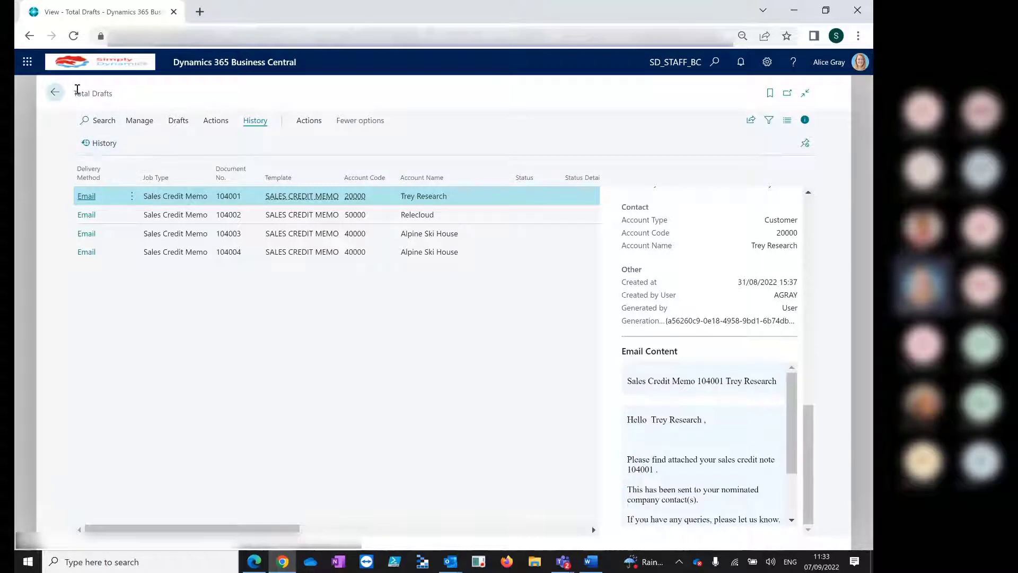
{"action": "left_click", "coordinate": [55, 93]}
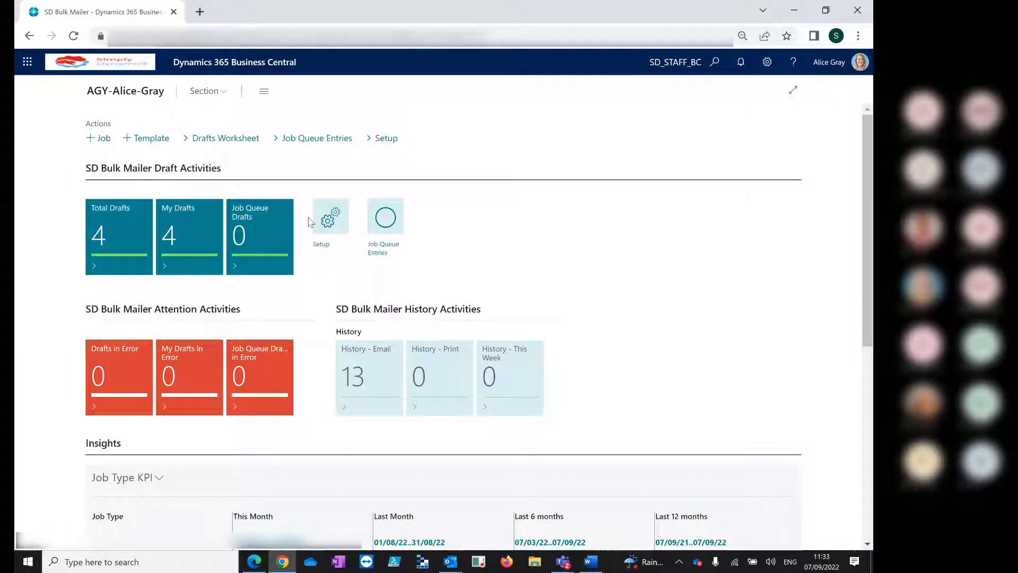
Open the bulk mailer setup and review its process commands and related pages.
{"action": "left_click", "coordinate": [320, 248]}
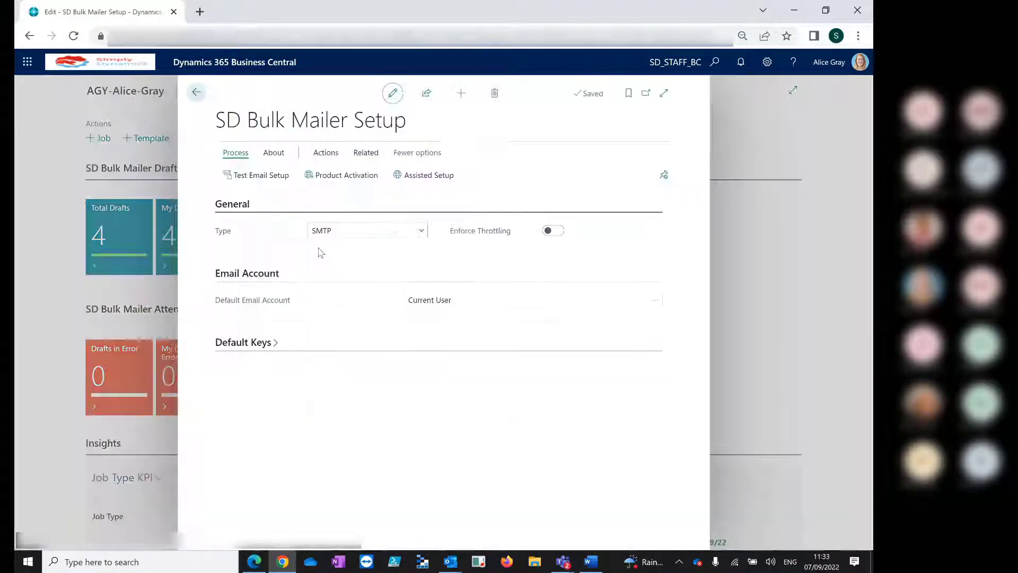
{"action": "left_click", "coordinate": [366, 156]}
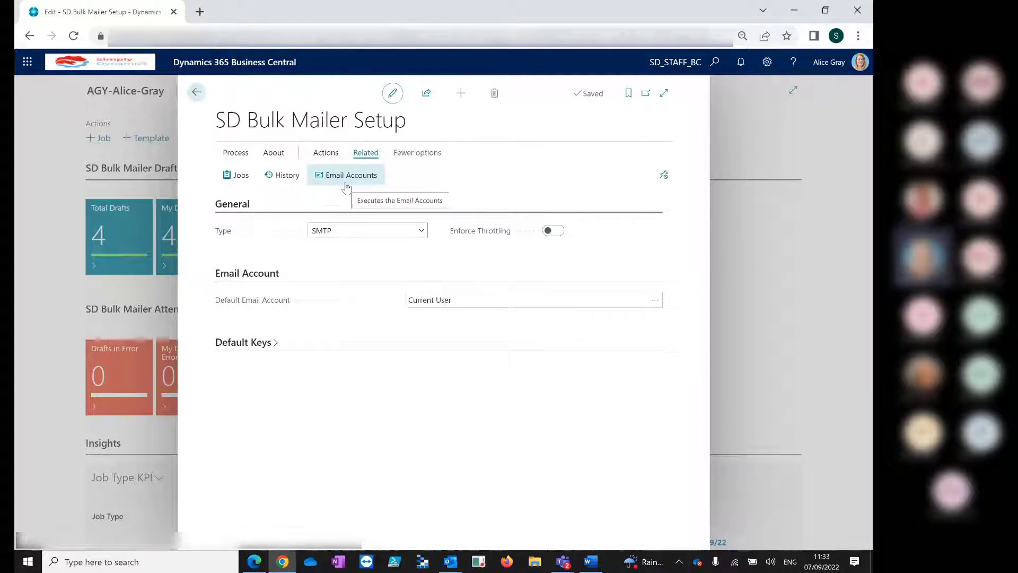
{"action": "key", "text": "Left"}
{"action": "key", "text": "Left"}
{"action": "key", "text": "Left"}
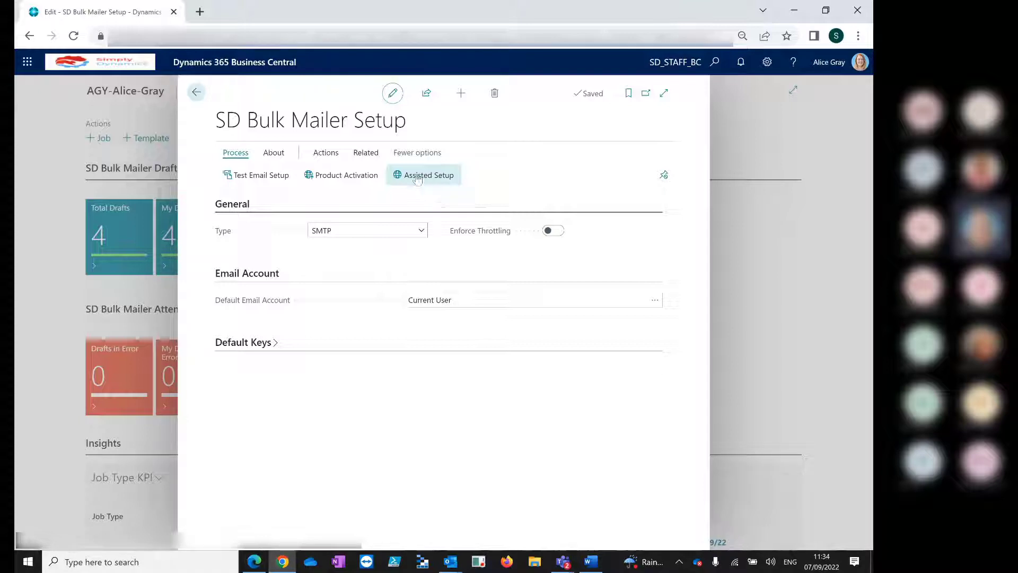
{"action": "left_click", "coordinate": [366, 153]}
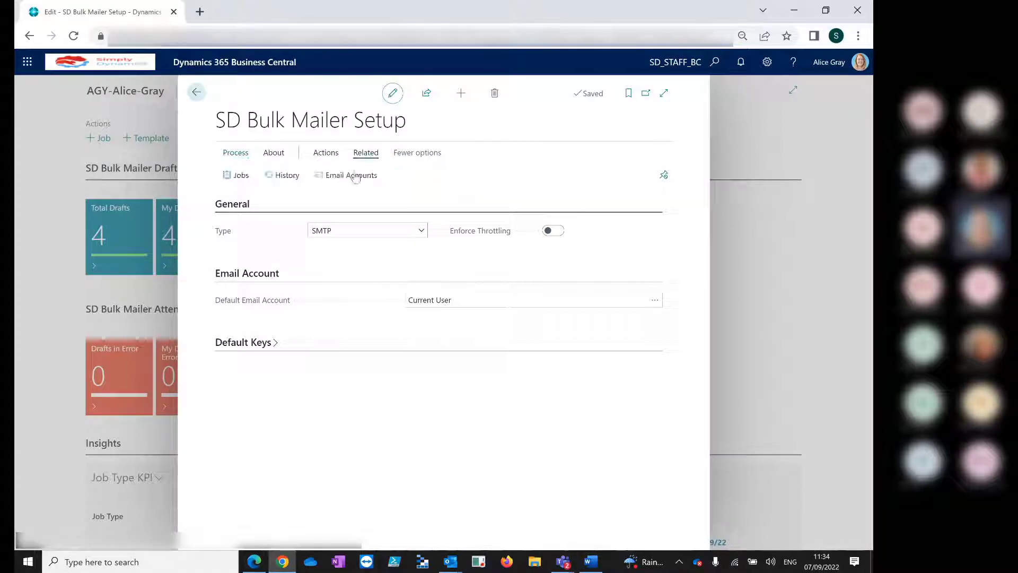
Open the job card of the ORDER CONFIRM job from the list of bulk mailer jobs.
{"action": "left_click", "coordinate": [237, 182]}
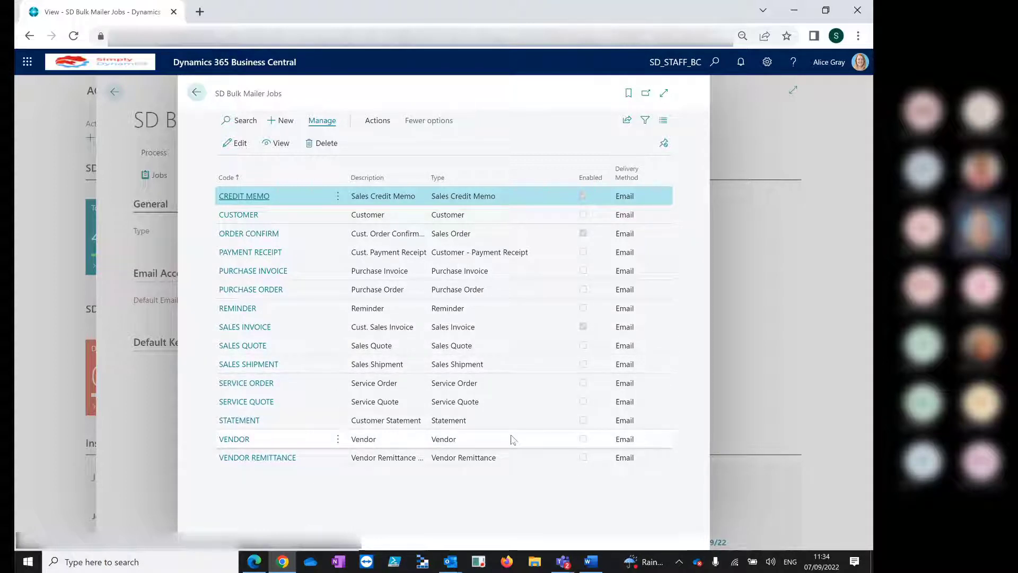
{"action": "left_click", "coordinate": [480, 235]}
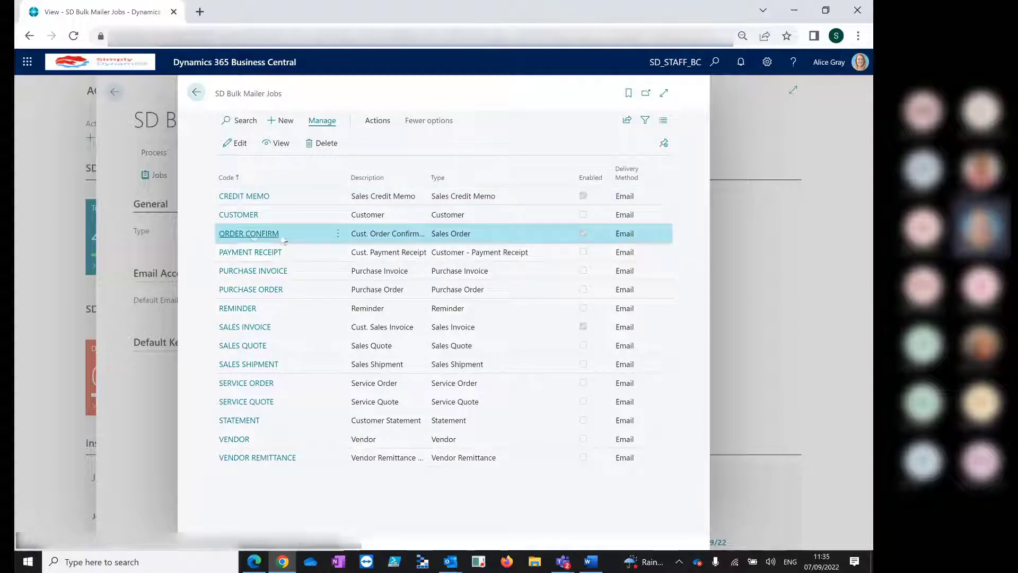
{"action": "left_click", "coordinate": [253, 235]}
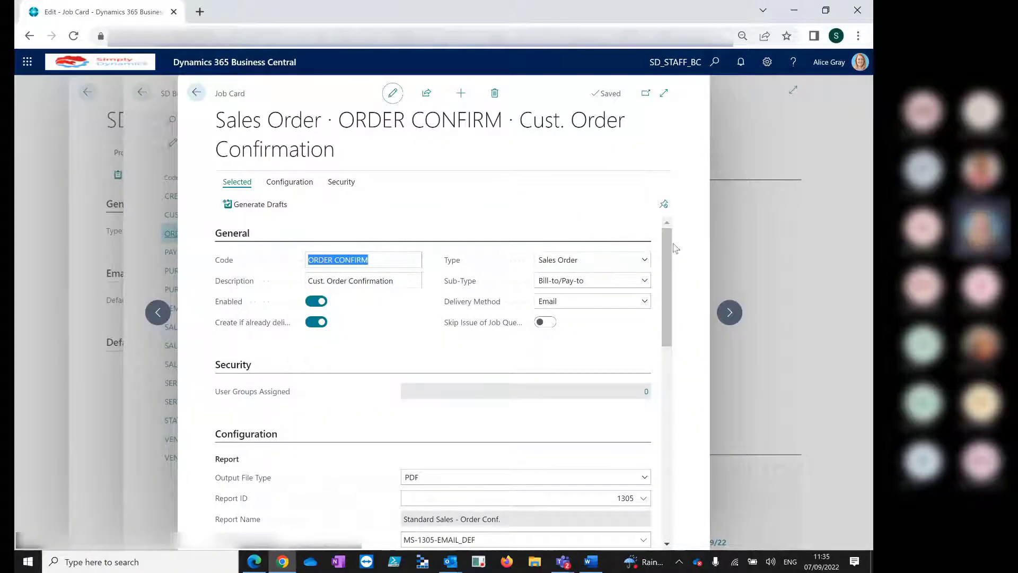
Review the ORDER CONFIRM job's general settings and the options offered for its delivery method and report output file type.
{"action": "left_click_drag", "start_coordinate": [668, 249], "coordinate": [672, 257]}
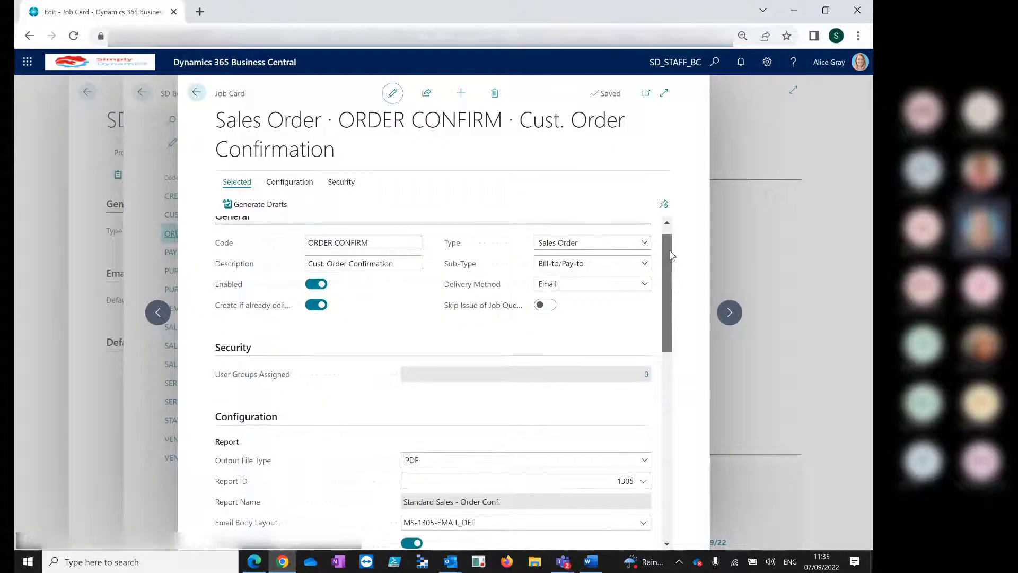
{"action": "left_click", "coordinate": [650, 287]}
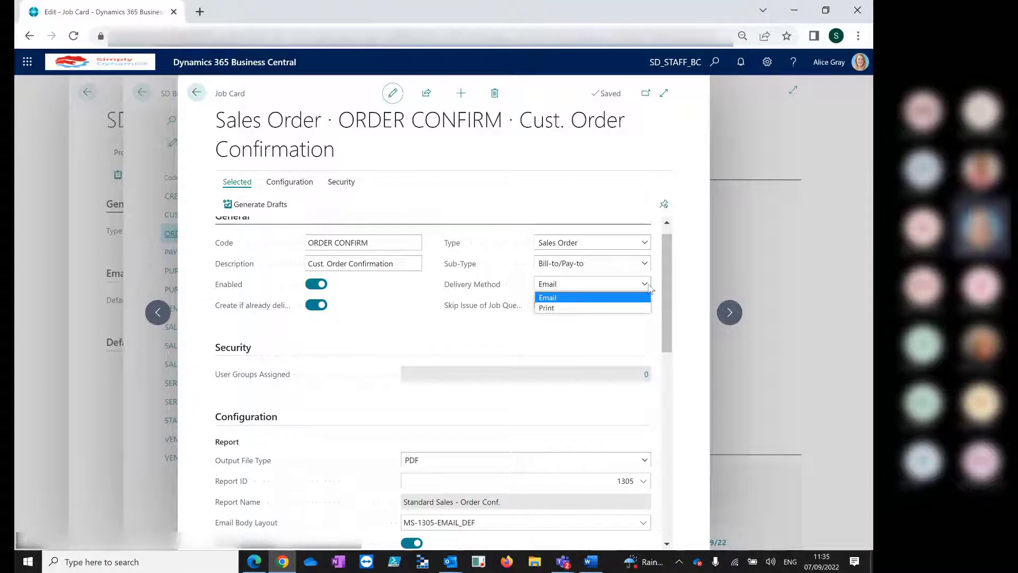
{"action": "left_click", "coordinate": [650, 289]}
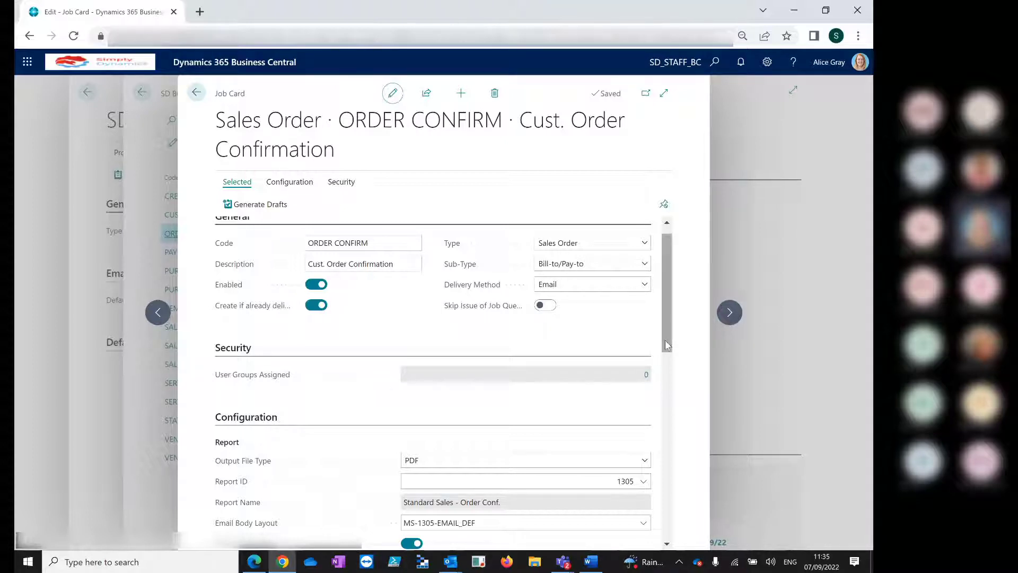
{"action": "left_click_drag", "start_coordinate": [666, 339], "coordinate": [658, 378]}
{"action": "left_click", "coordinate": [645, 350]}
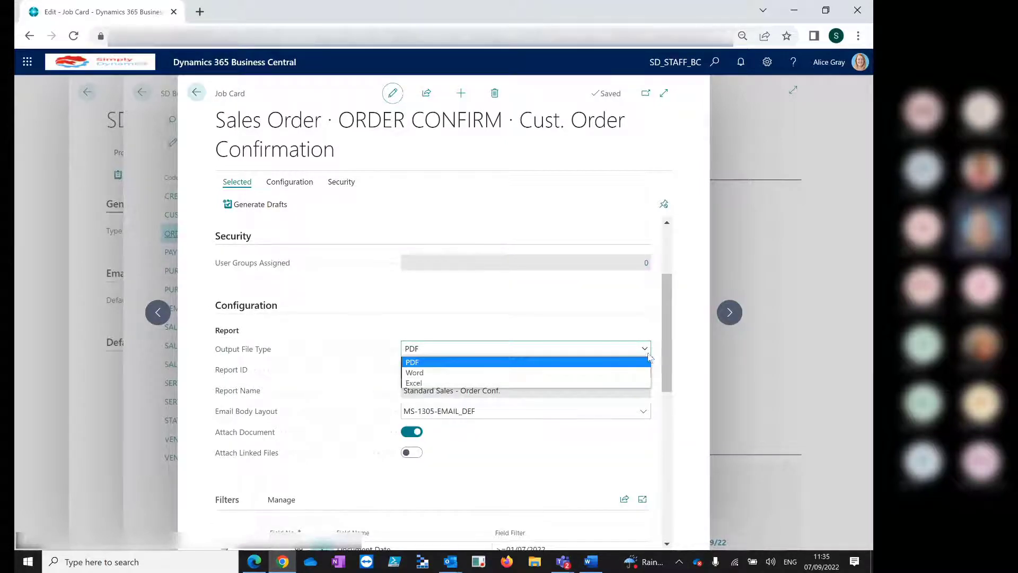
{"action": "left_click", "coordinate": [641, 333]}
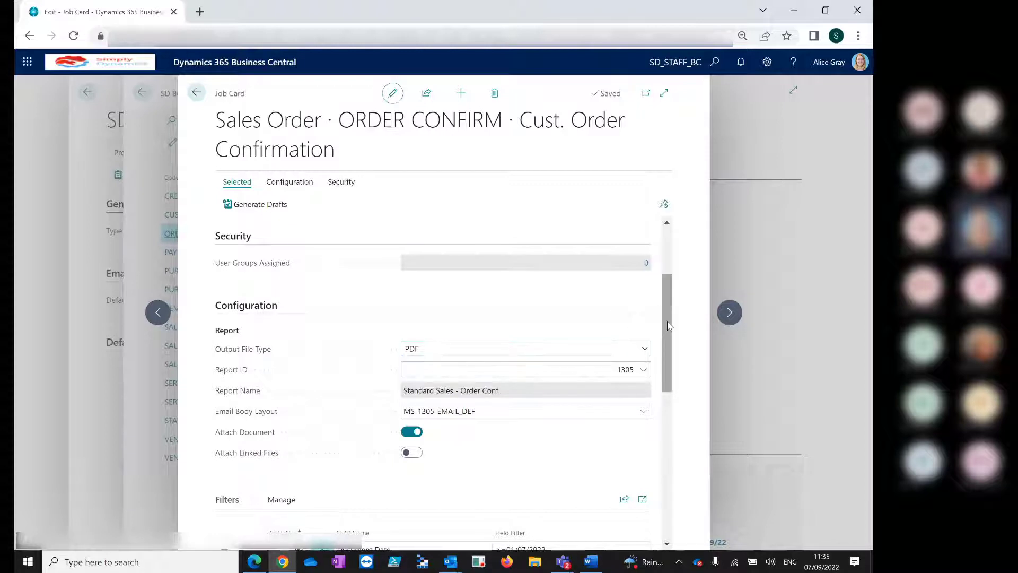
Review the job's report configuration, filters, email template, recipient source options and additional attachments.
{"action": "left_click_drag", "start_coordinate": [664, 323], "coordinate": [669, 342]}
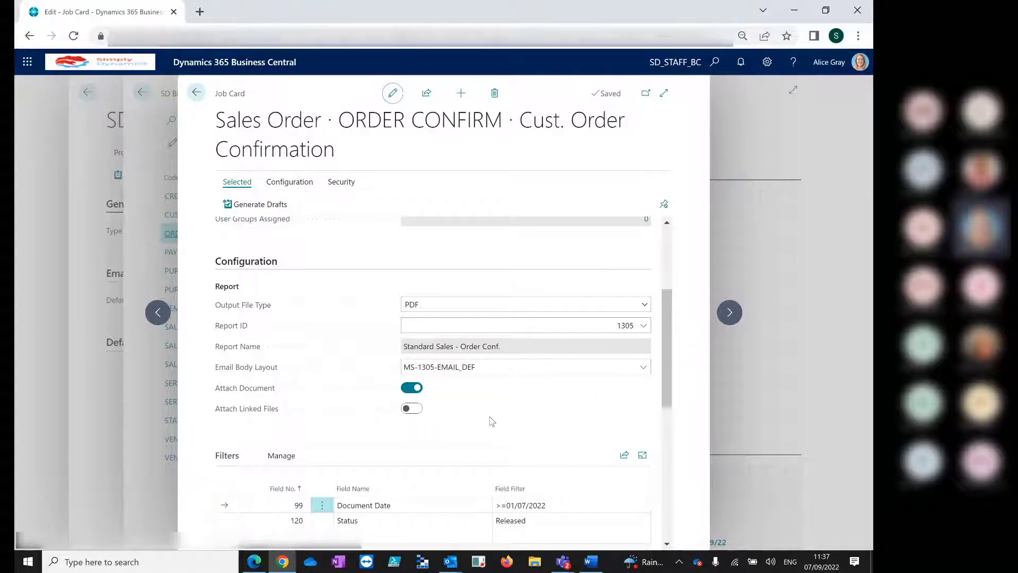
{"action": "scroll", "coordinate": [492, 421], "scroll_direction": "down", "scroll_amount": 3}
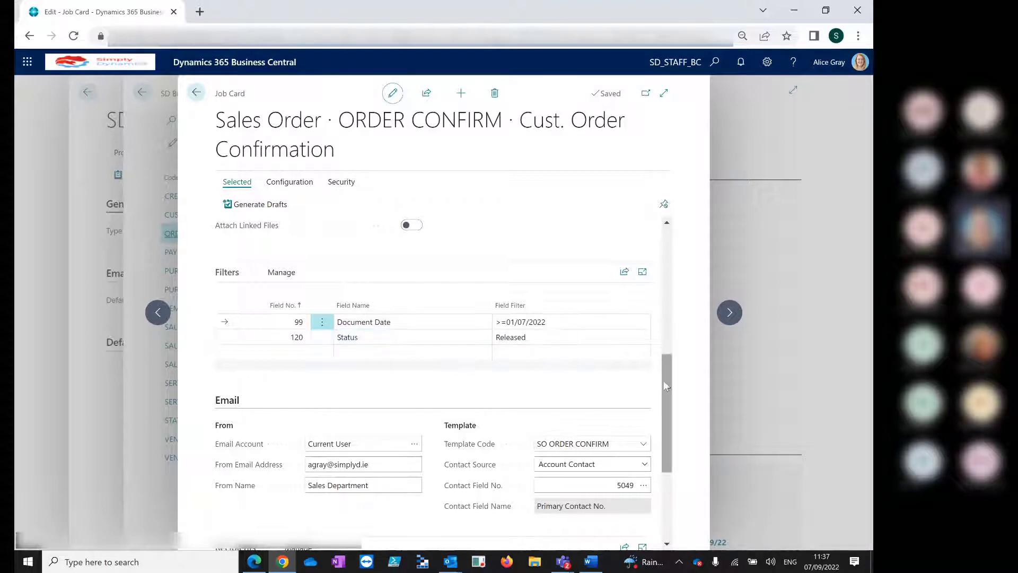
{"action": "left_click_drag", "start_coordinate": [668, 386], "coordinate": [684, 471]}
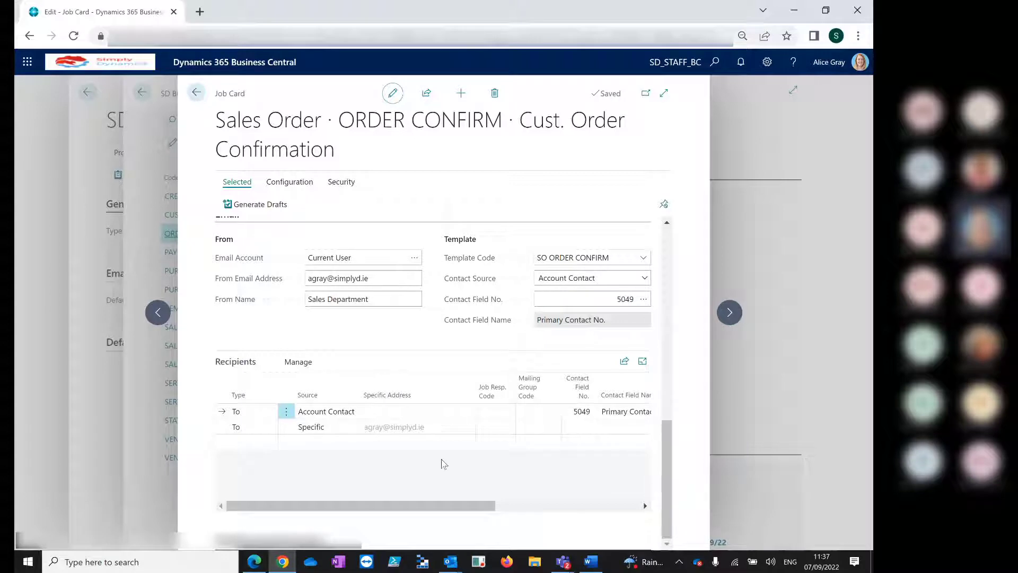
{"action": "left_click", "coordinate": [347, 414]}
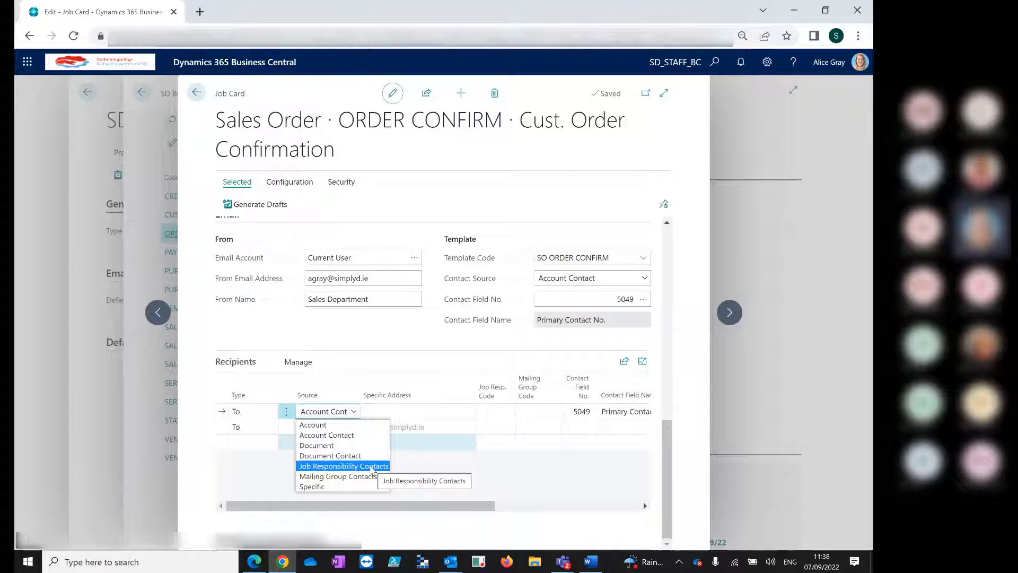
{"action": "left_click", "coordinate": [459, 434]}
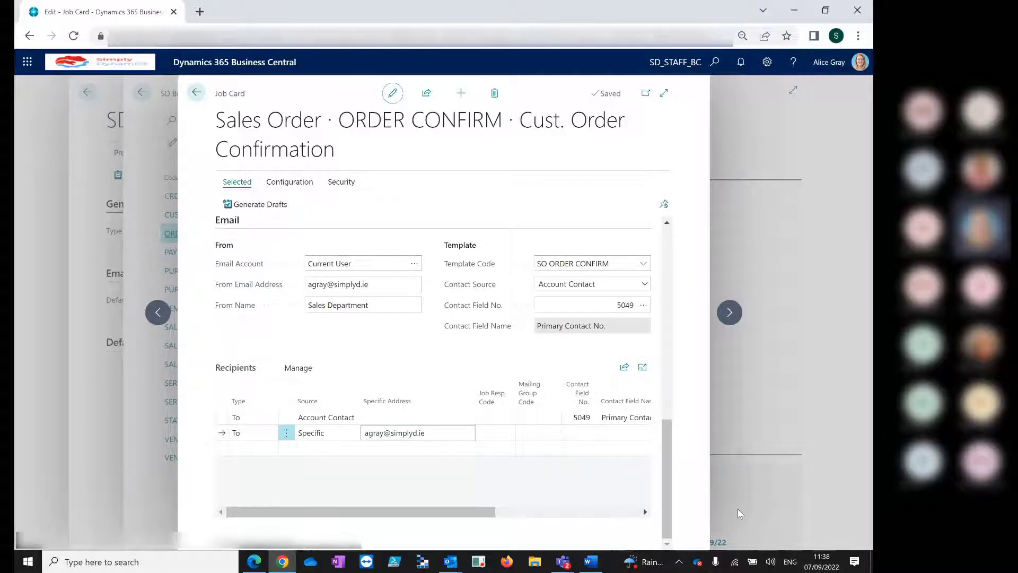
{"action": "scroll", "coordinate": [673, 488], "scroll_direction": "down", "scroll_amount": 2}
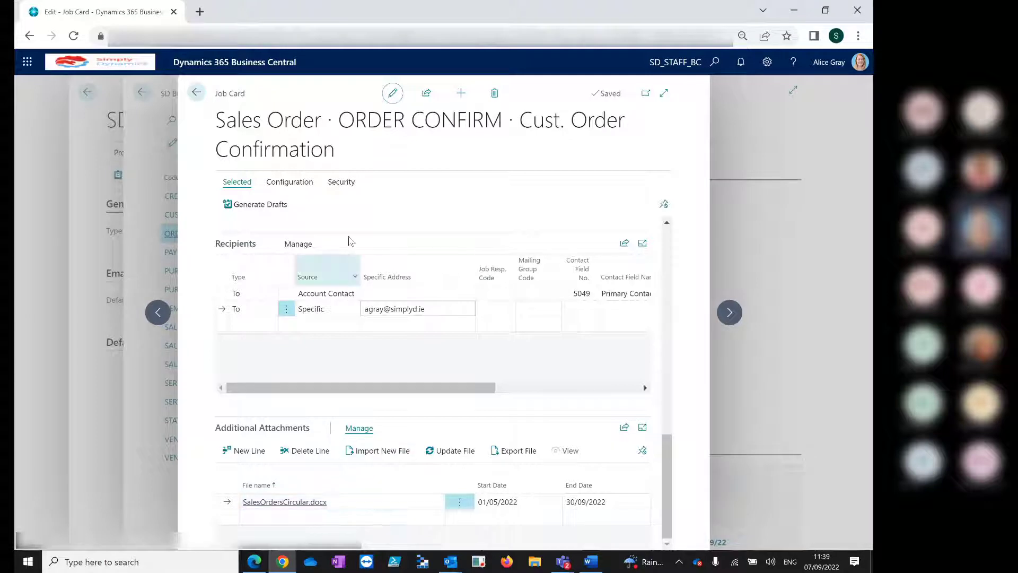
Generate the drafts for the ORDER CONFIRM job, then close the job card, jobs list and setup to return to the home page.
{"action": "left_click", "coordinate": [278, 206]}
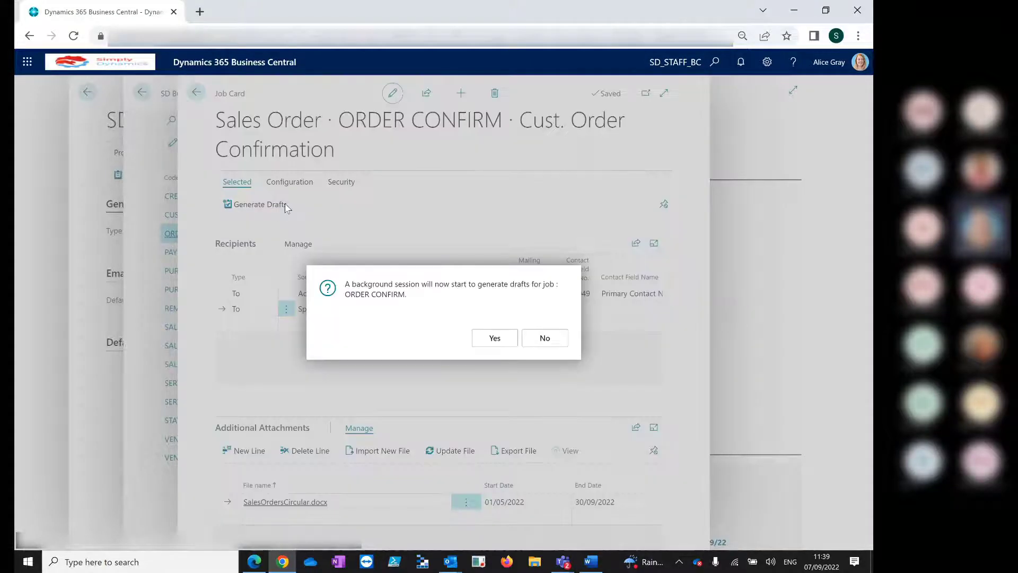
{"action": "left_click", "coordinate": [495, 339]}
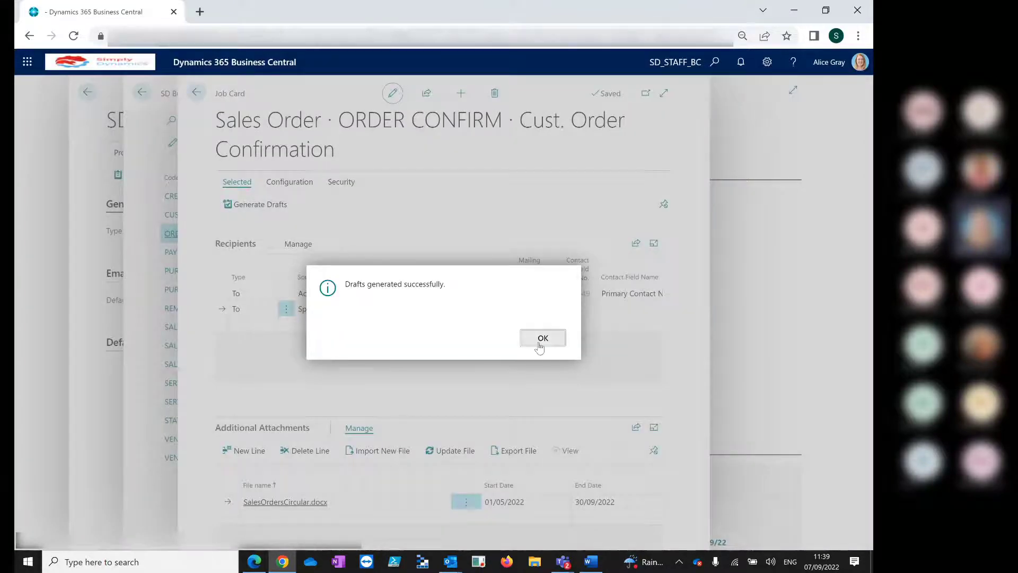
{"action": "left_click", "coordinate": [541, 342]}
{"action": "left_click", "coordinate": [196, 93]}
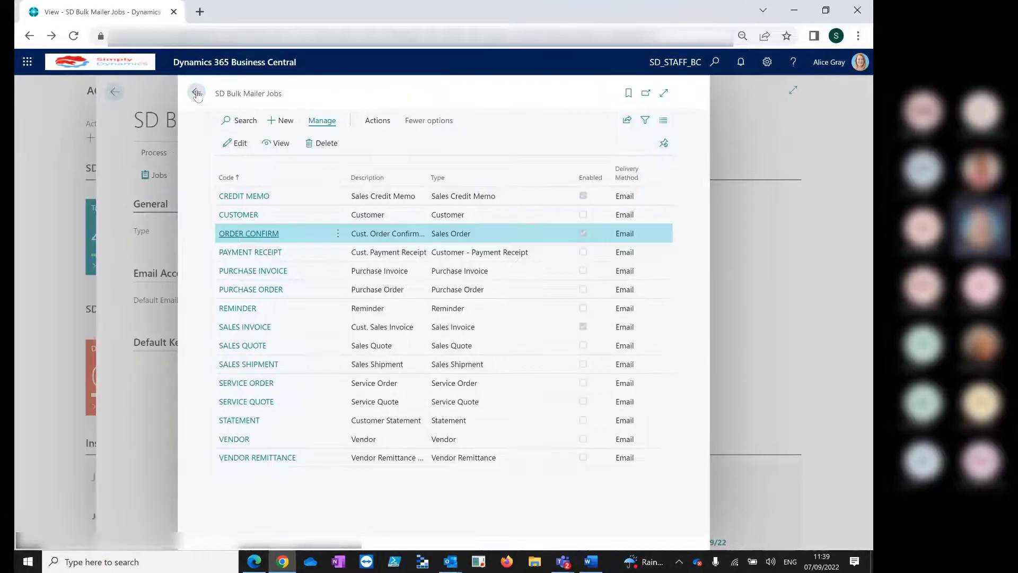
{"action": "left_click", "coordinate": [196, 93]}
{"action": "left_click", "coordinate": [196, 94]}
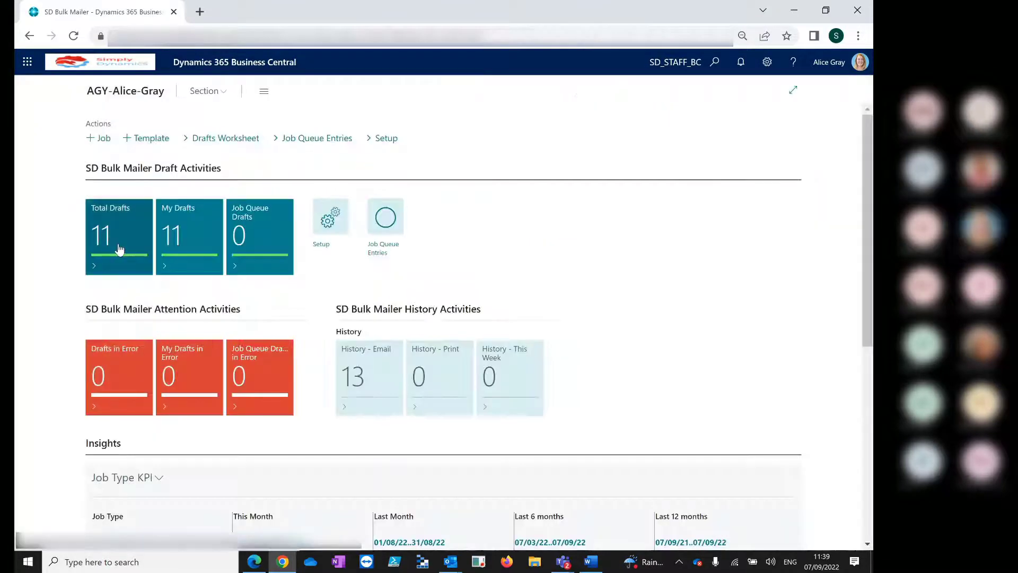
Open the total drafts list and check the recipients of the Adatum Corporation, School of Fine Art and Relecloud sales order drafts.
{"action": "left_click", "coordinate": [118, 243]}
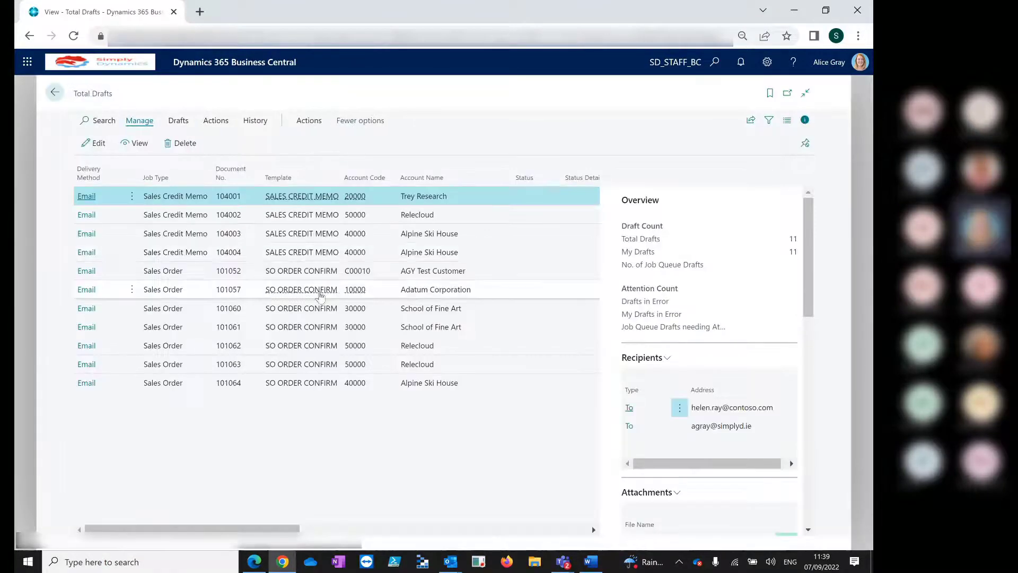
{"action": "left_click", "coordinate": [478, 293]}
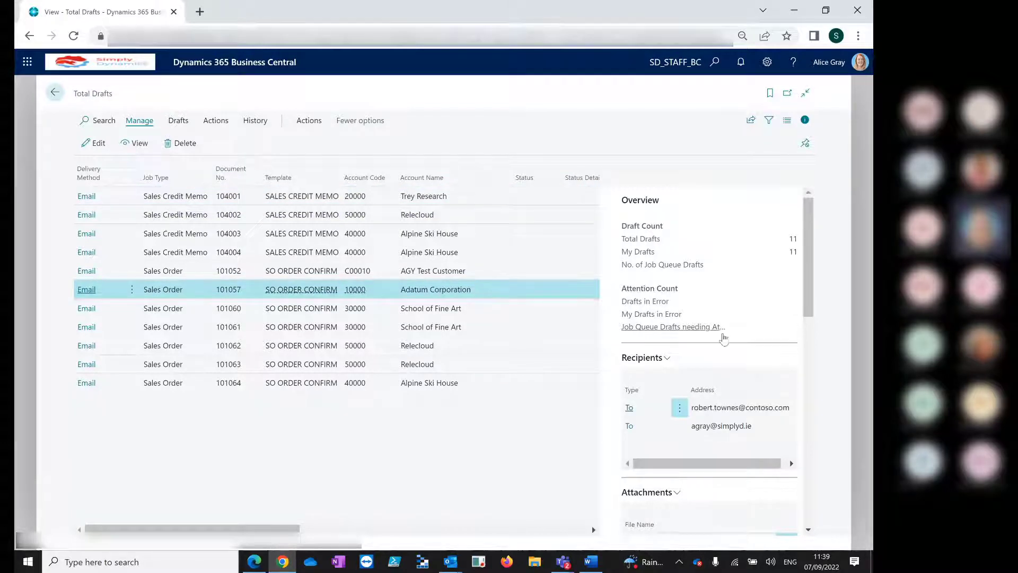
{"action": "left_click", "coordinate": [767, 433]}
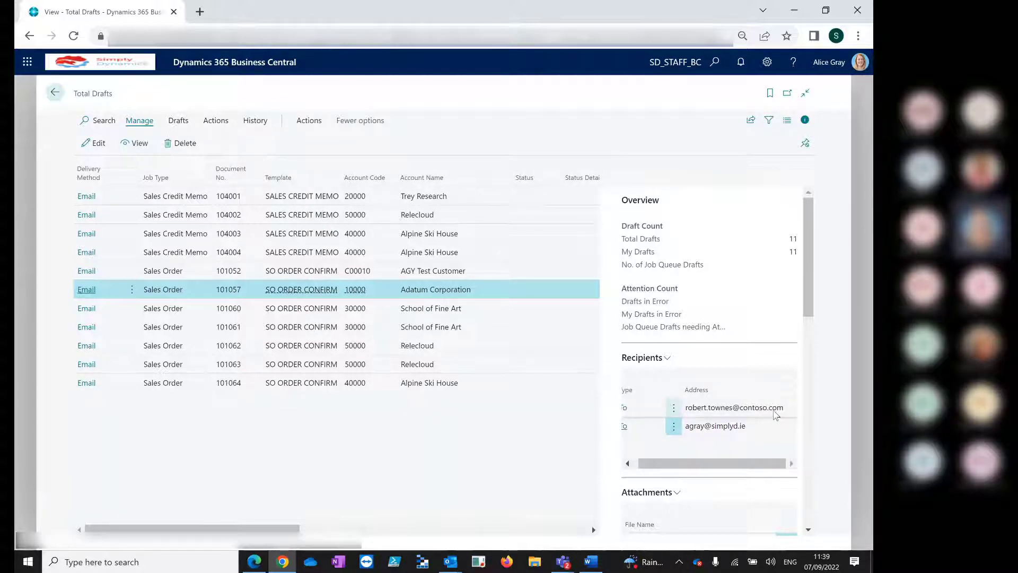
{"action": "left_click", "coordinate": [444, 313]}
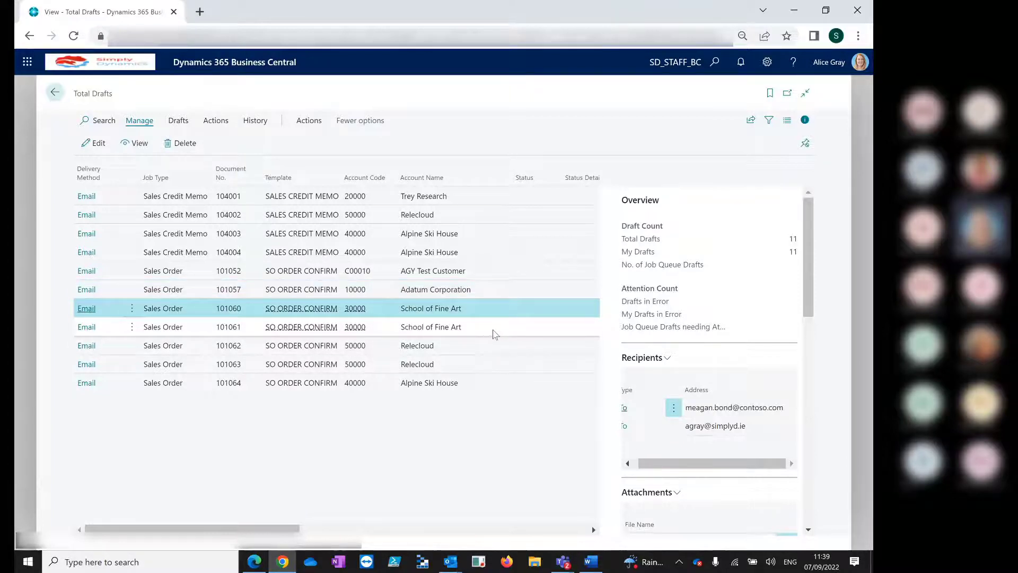
{"action": "left_click", "coordinate": [491, 352]}
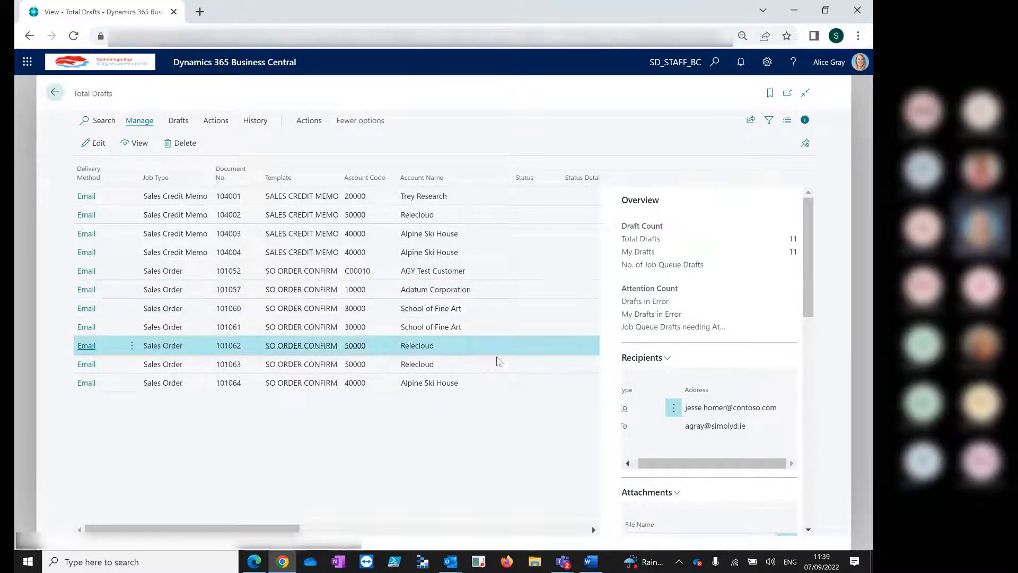
Review the recipients, attachments, details and email content of the Alpine Ski House sales order 101064 draft.
{"action": "left_click", "coordinate": [498, 385]}
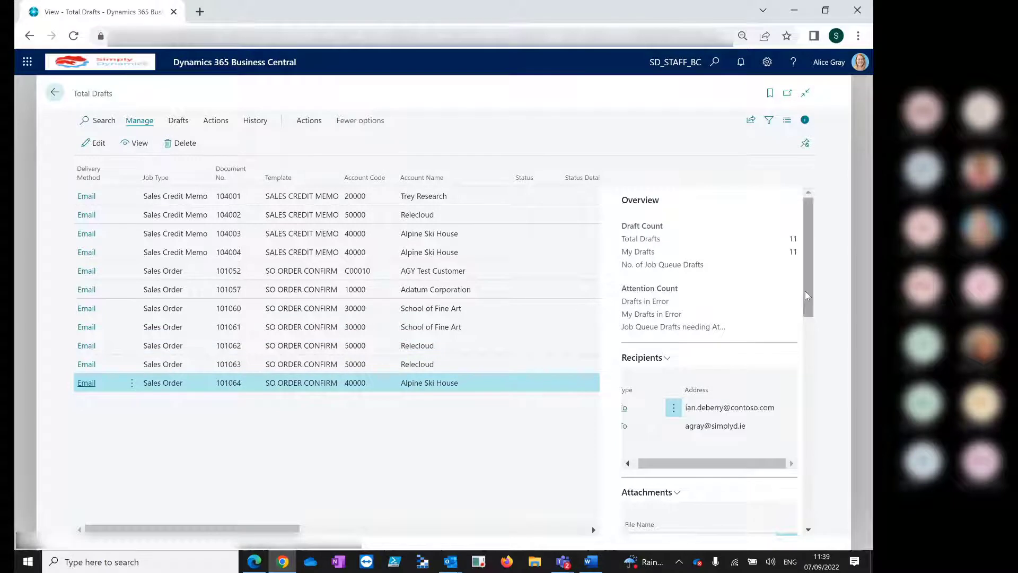
{"action": "left_click_drag", "start_coordinate": [804, 290], "coordinate": [797, 325]}
{"action": "scroll", "coordinate": [797, 324], "scroll_direction": "down", "scroll_amount": 3}
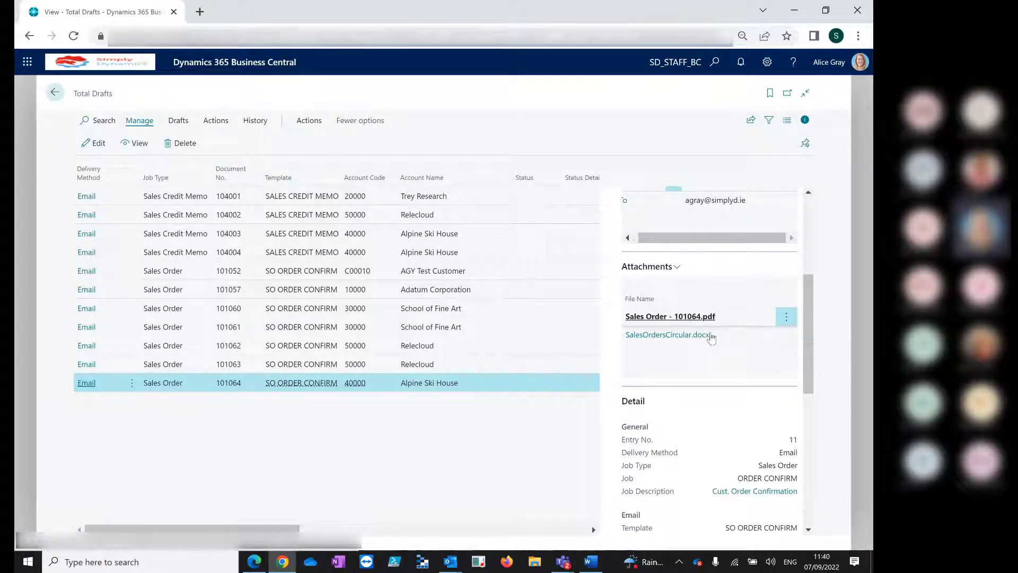
{"action": "left_click_drag", "start_coordinate": [827, 345], "coordinate": [801, 461]}
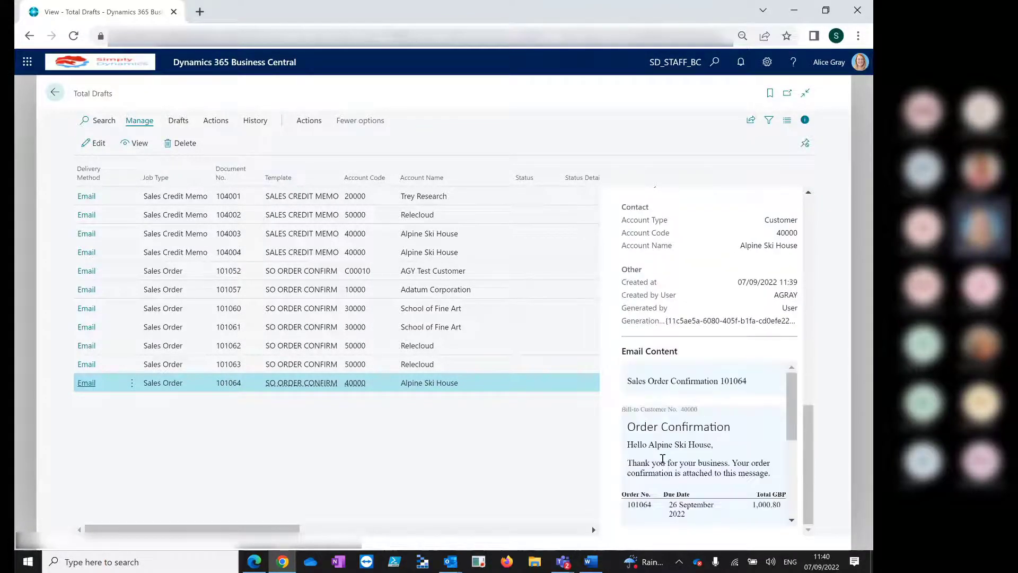
{"action": "left_click_drag", "start_coordinate": [792, 431], "coordinate": [791, 447]}
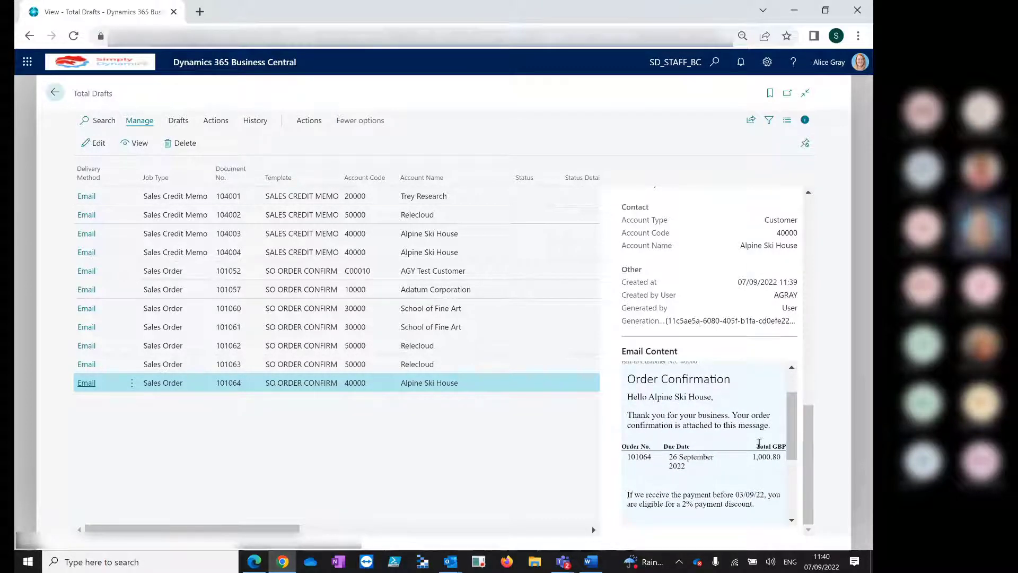
{"action": "left_click_drag", "start_coordinate": [794, 439], "coordinate": [798, 417]}
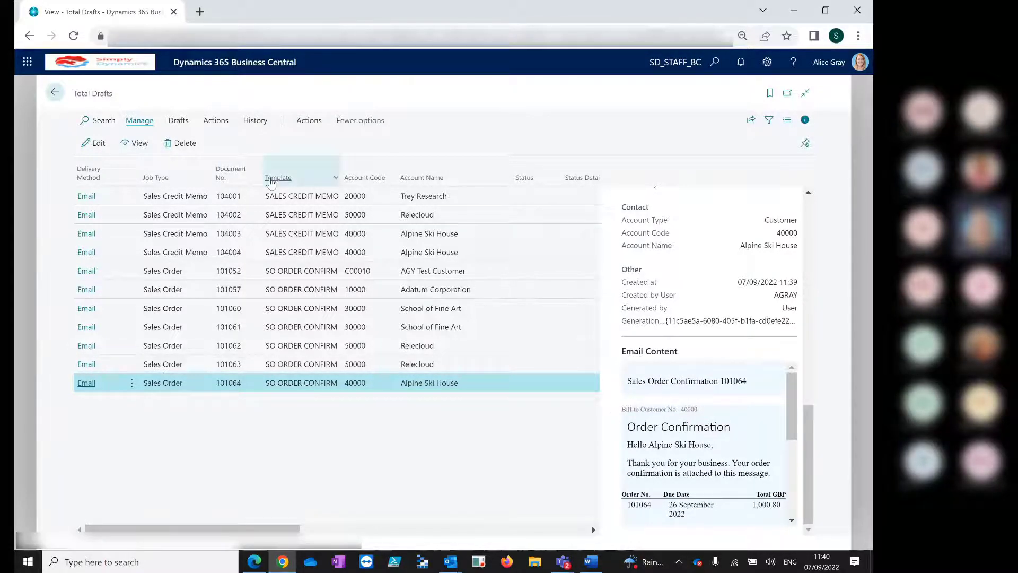
Issue only the selected Alpine Ski House sales order draft, then return to the home page.
{"action": "left_click", "coordinate": [177, 122]}
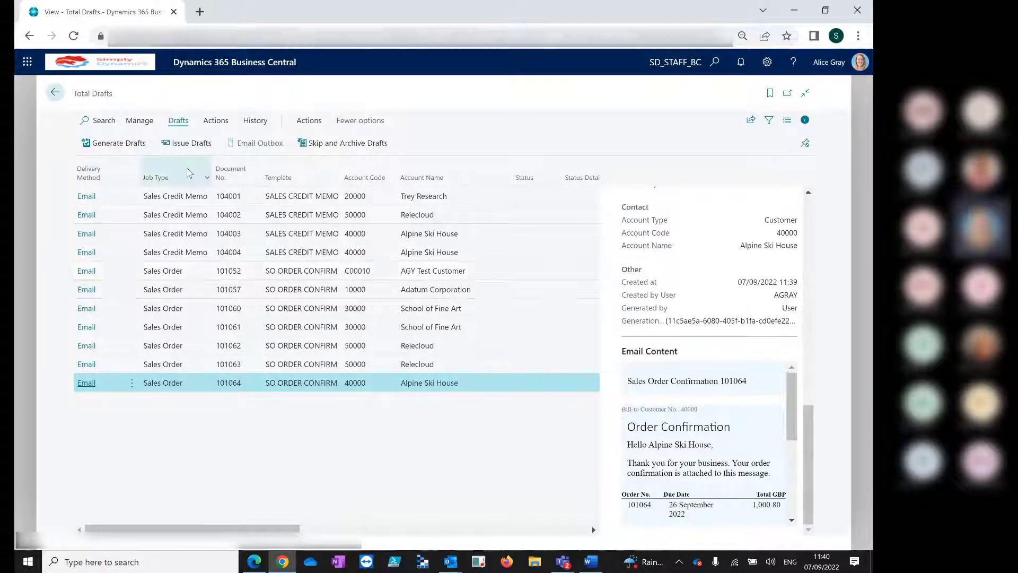
{"action": "left_click", "coordinate": [176, 146]}
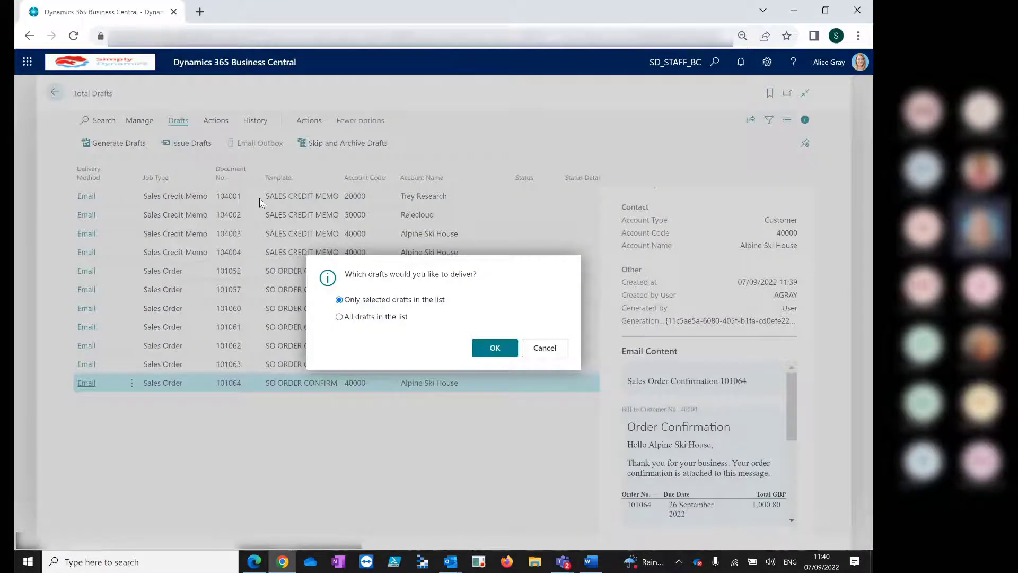
{"action": "left_click", "coordinate": [485, 350]}
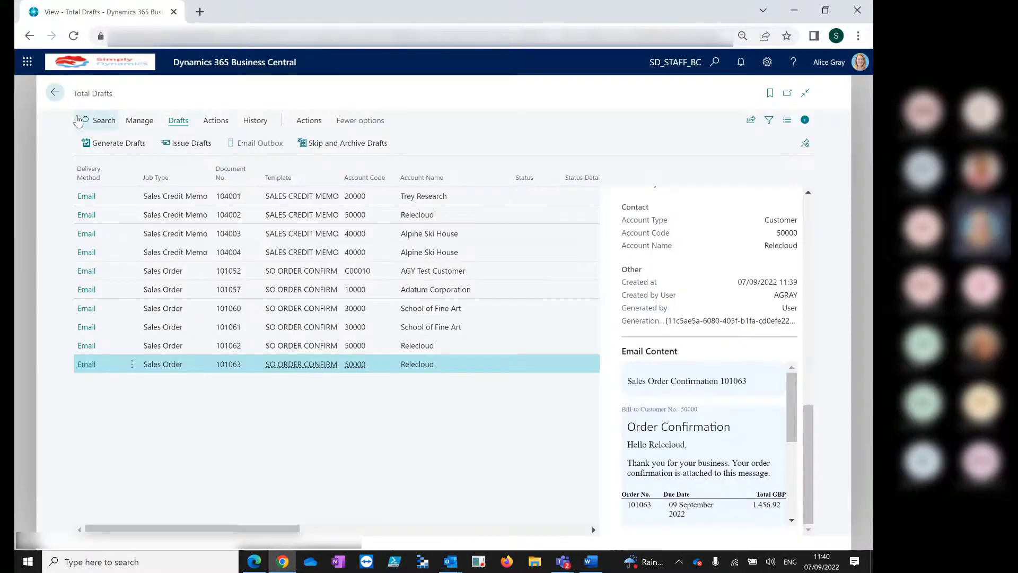
{"action": "left_click", "coordinate": [55, 94]}
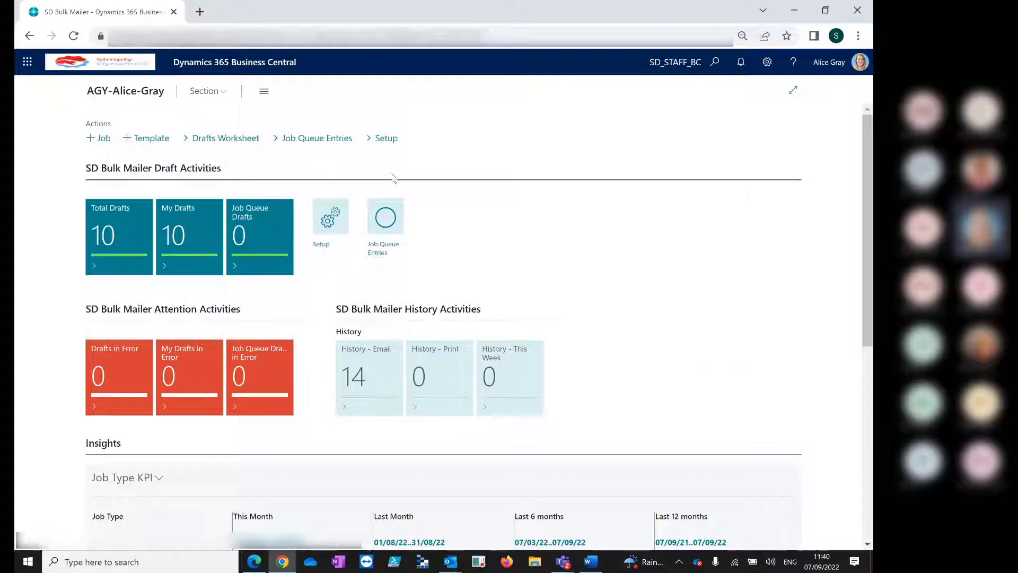
Open the SALES INVOICE job from the setup's jobs list and review its general, email and recipient settings.
{"action": "left_click", "coordinate": [325, 249]}
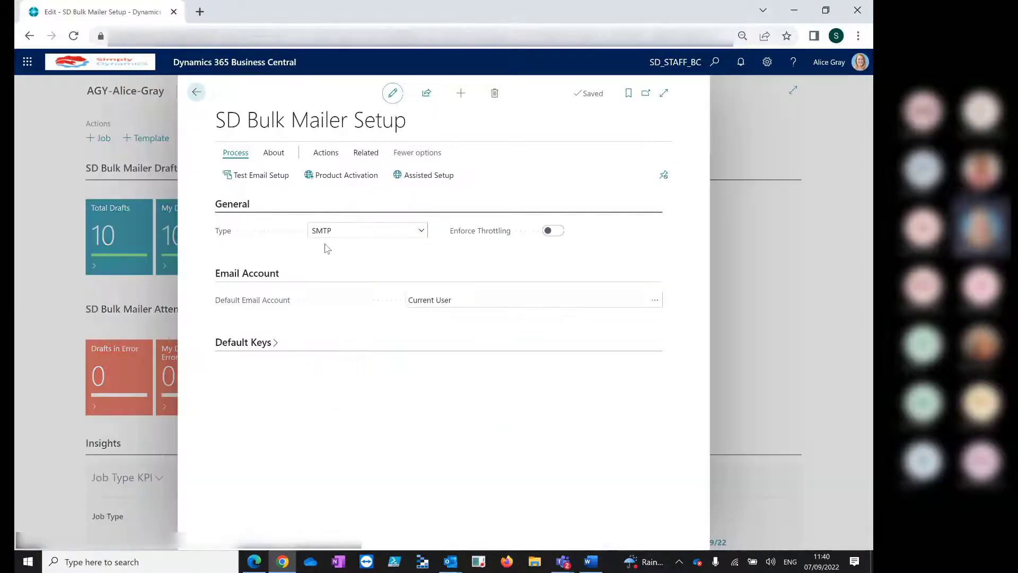
{"action": "left_click", "coordinate": [366, 153]}
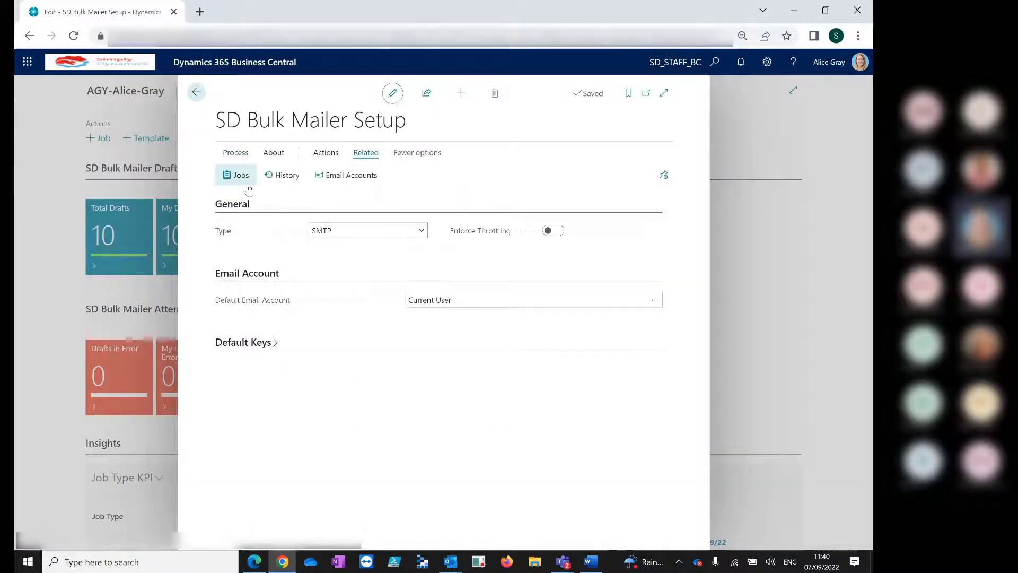
{"action": "left_click", "coordinate": [235, 177]}
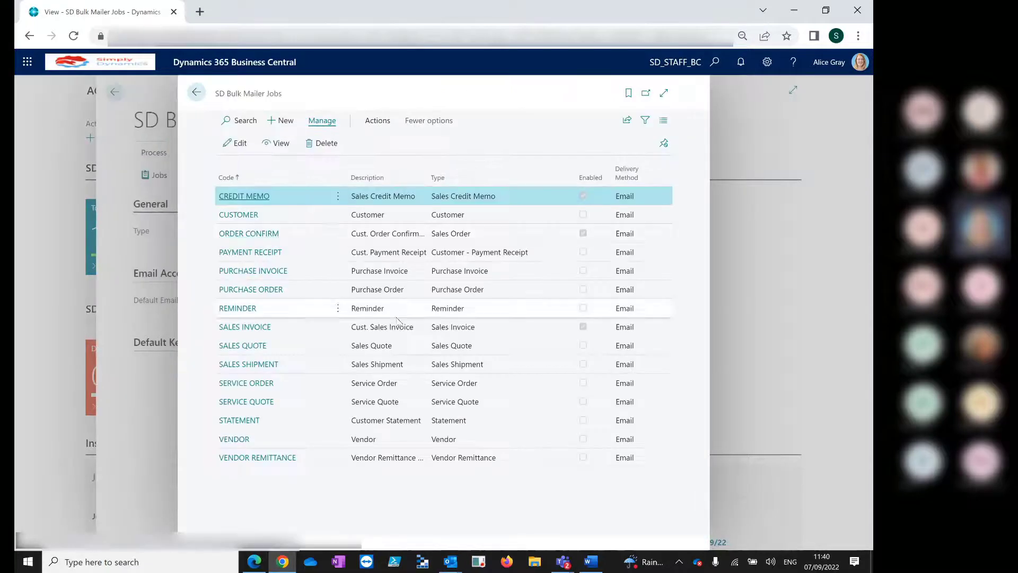
{"action": "left_click", "coordinate": [241, 327]}
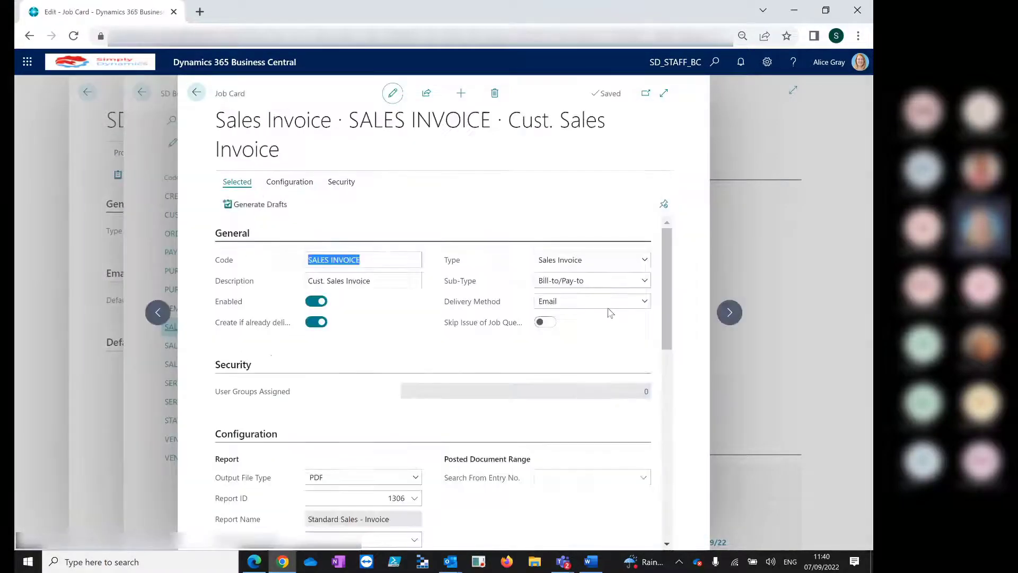
{"action": "scroll", "coordinate": [669, 323], "scroll_direction": "down", "scroll_amount": 2}
{"action": "left_click_drag", "start_coordinate": [668, 323], "coordinate": [694, 509]}
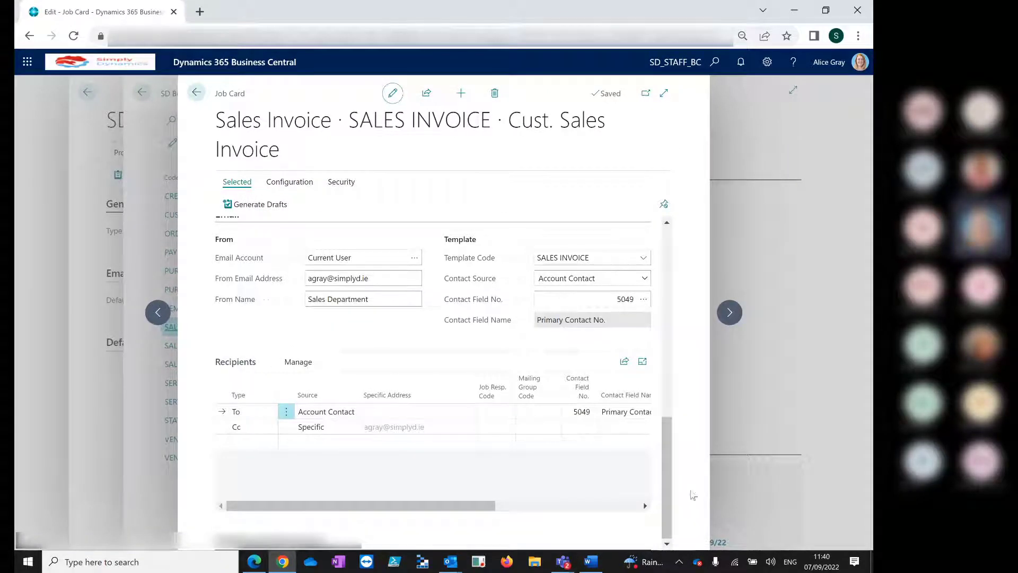
Open the job's SALES INVOICE email template for editing from the full template list.
{"action": "left_click", "coordinate": [645, 259]}
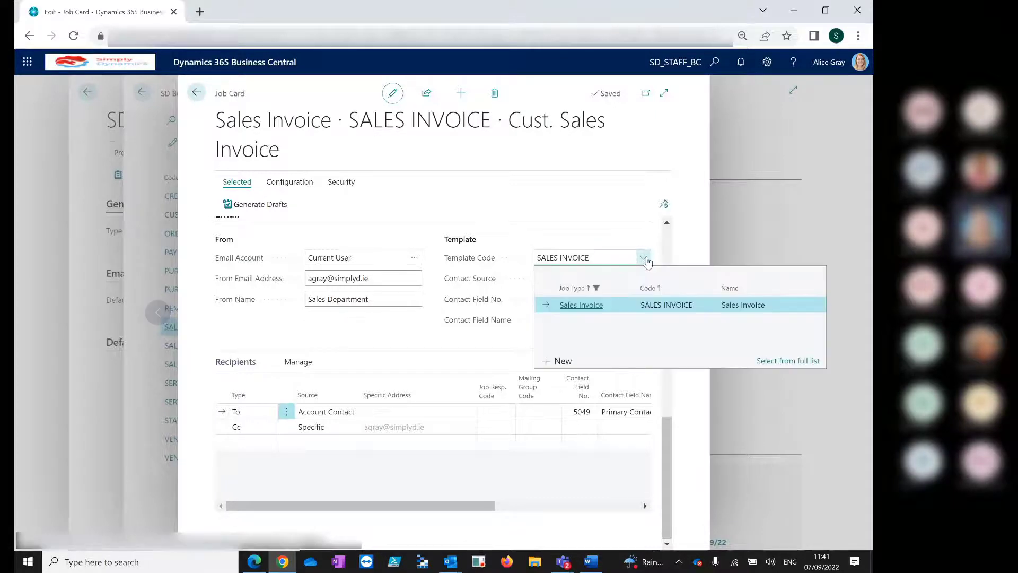
{"action": "left_click", "coordinate": [783, 361]}
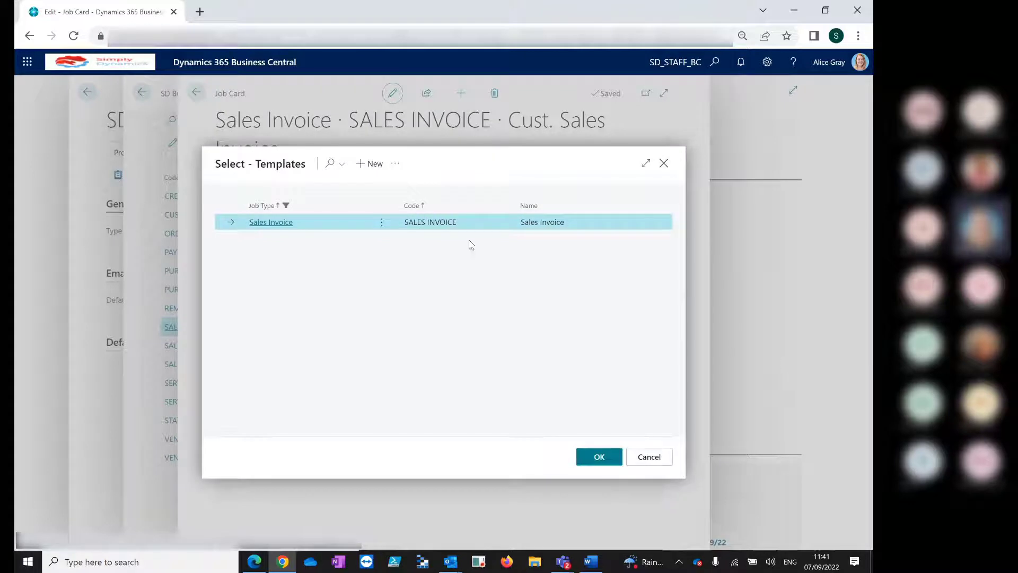
{"action": "left_click", "coordinate": [395, 164]}
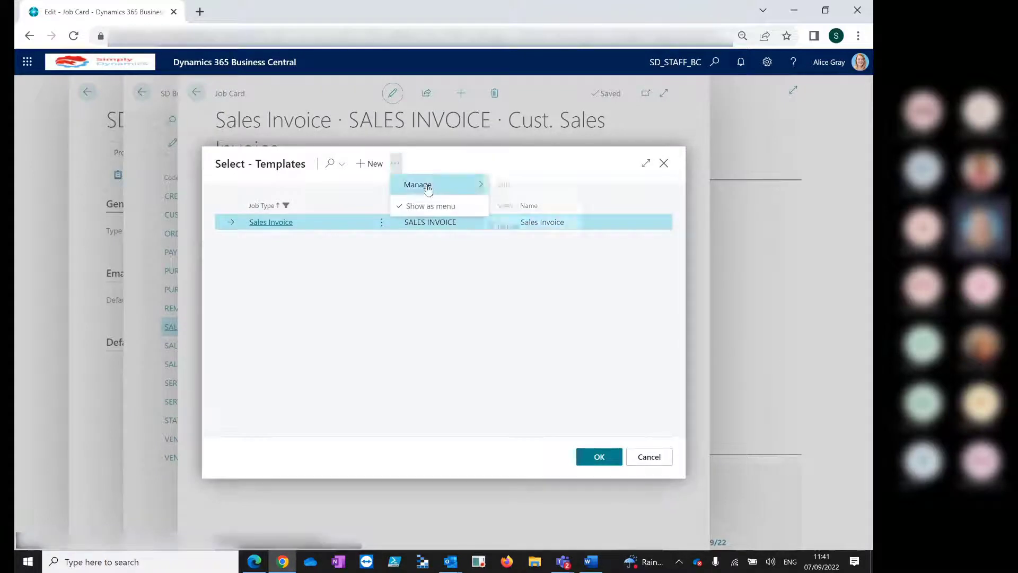
{"action": "mouse_move", "coordinate": [429, 190]}
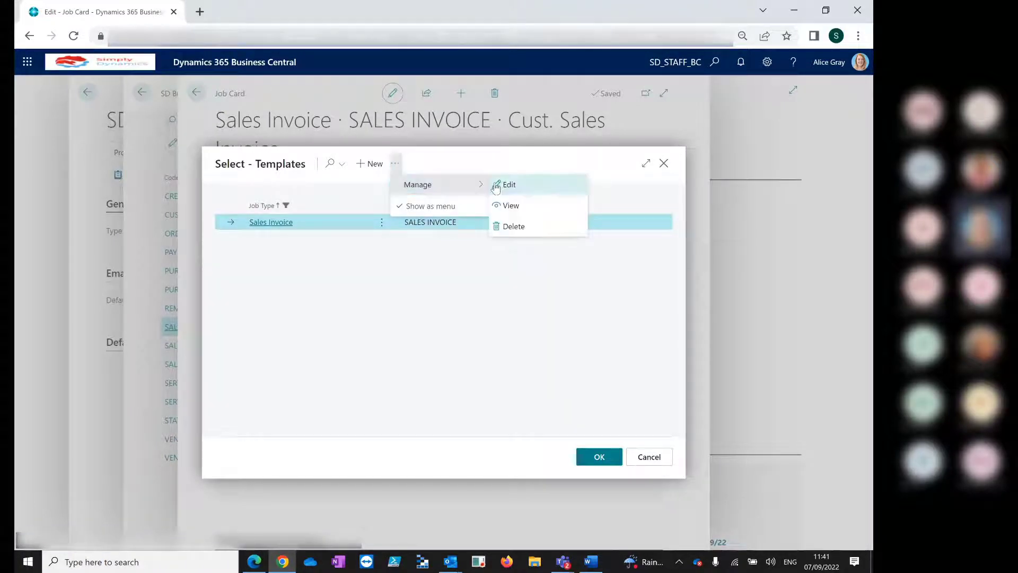
{"action": "left_click", "coordinate": [533, 190]}
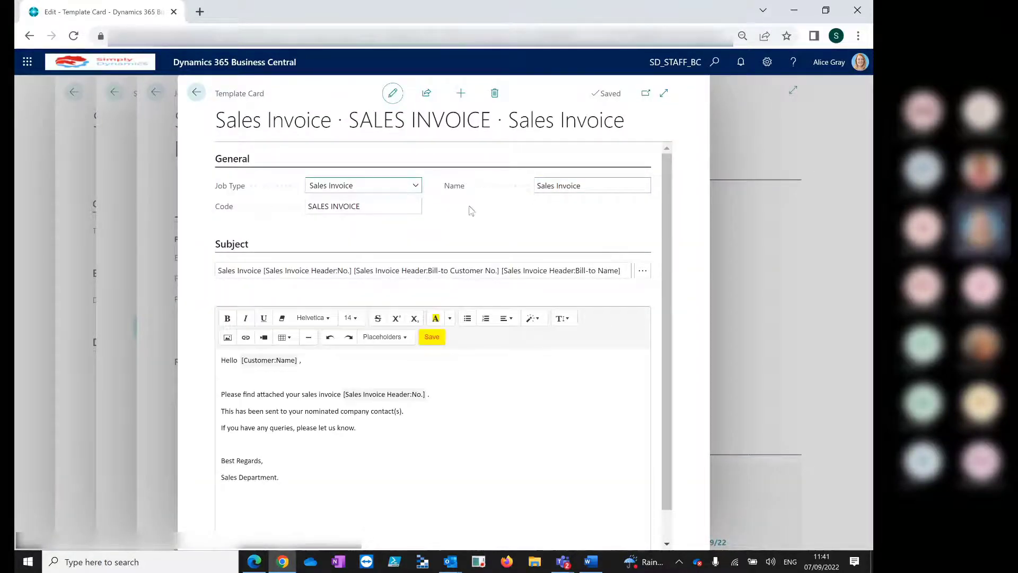
Examine the placeholders in the template's subject line and the available placeholder sources, without adding one.
{"action": "left_click", "coordinate": [380, 270]}
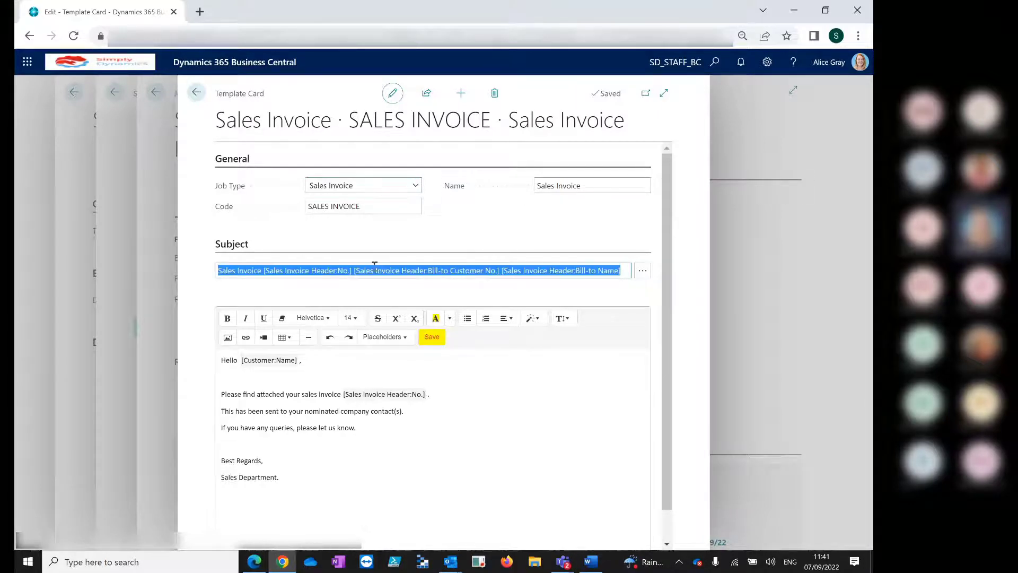
{"action": "left_click", "coordinate": [309, 271]}
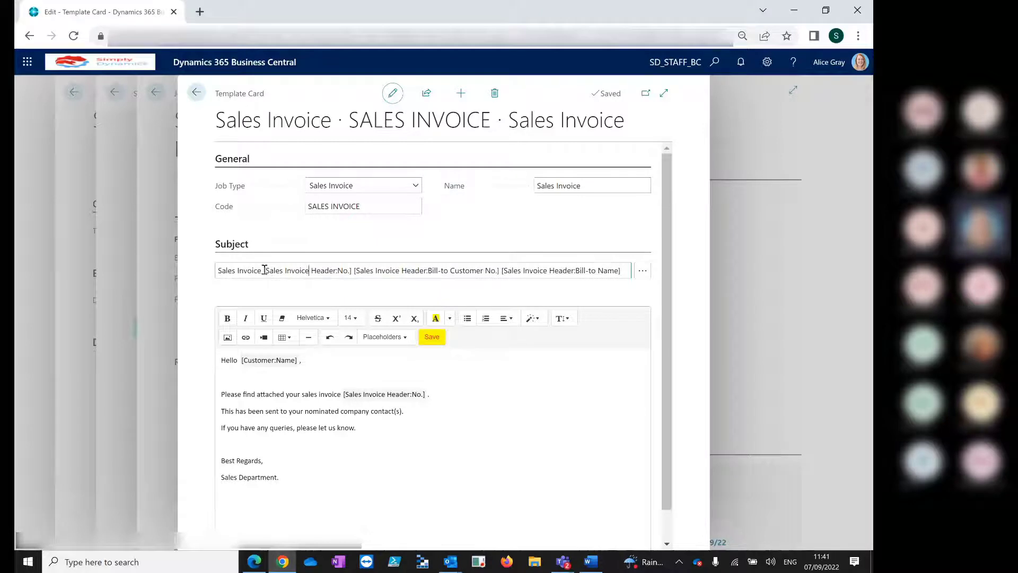
{"action": "left_click_drag", "start_coordinate": [264, 270], "coordinate": [354, 269]}
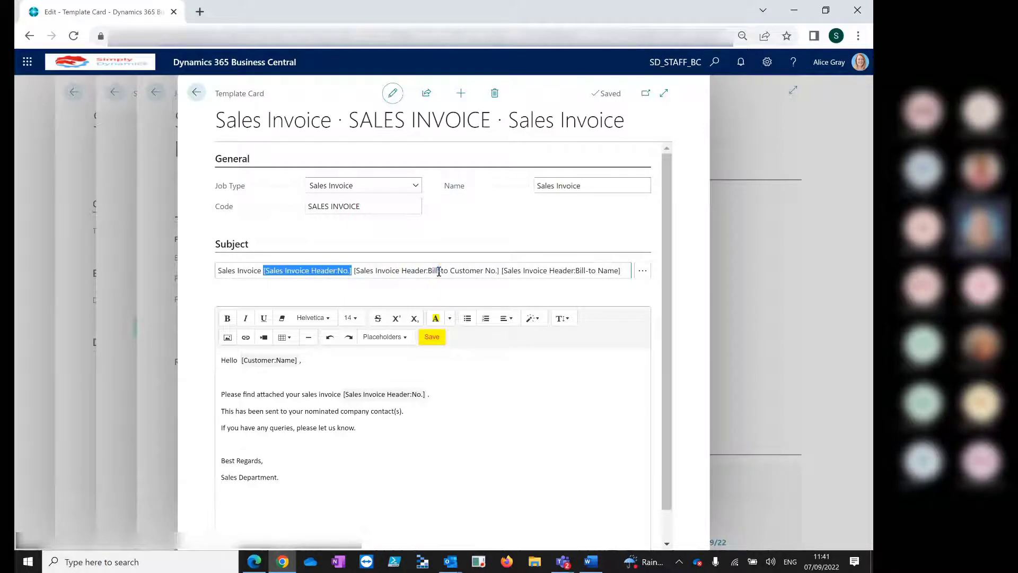
{"action": "double_click", "coordinate": [439, 270]}
{"action": "left_click", "coordinate": [587, 270]}
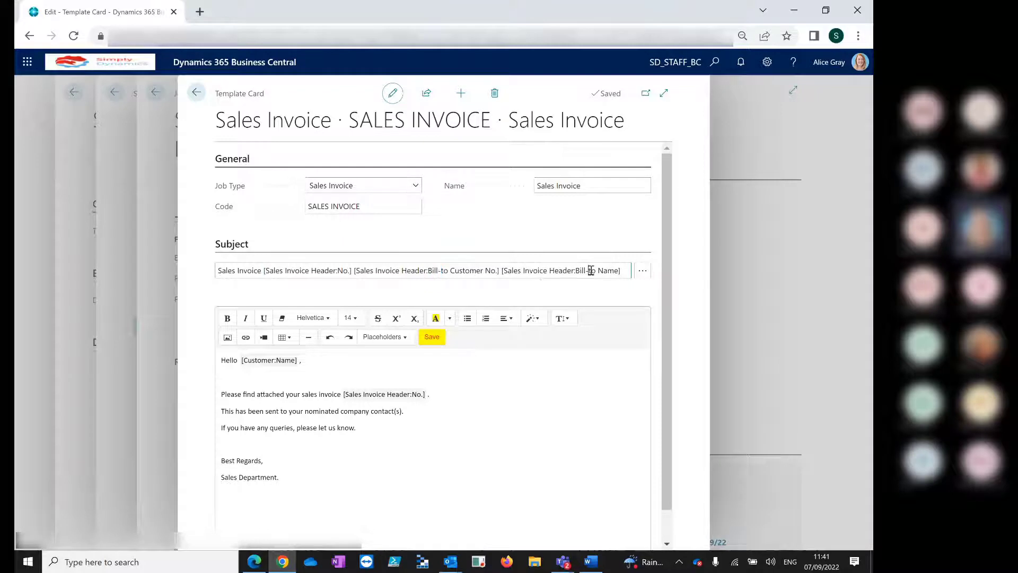
{"action": "left_click", "coordinate": [642, 272]}
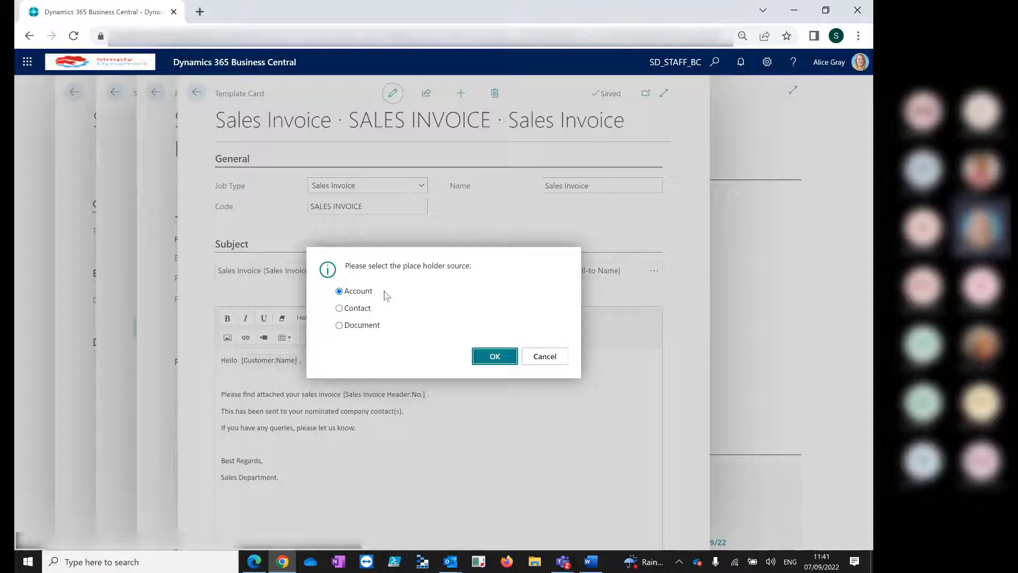
{"action": "left_click", "coordinate": [553, 358]}
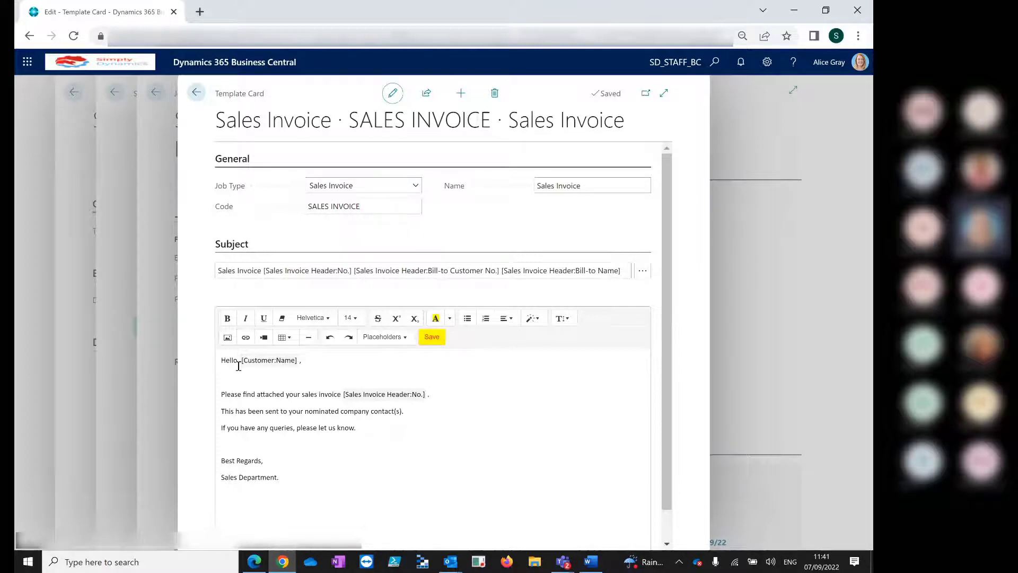
Save the Sales Invoice template's email body, then close the template card and template selection without changing the job's template.
{"action": "left_click", "coordinate": [245, 382]}
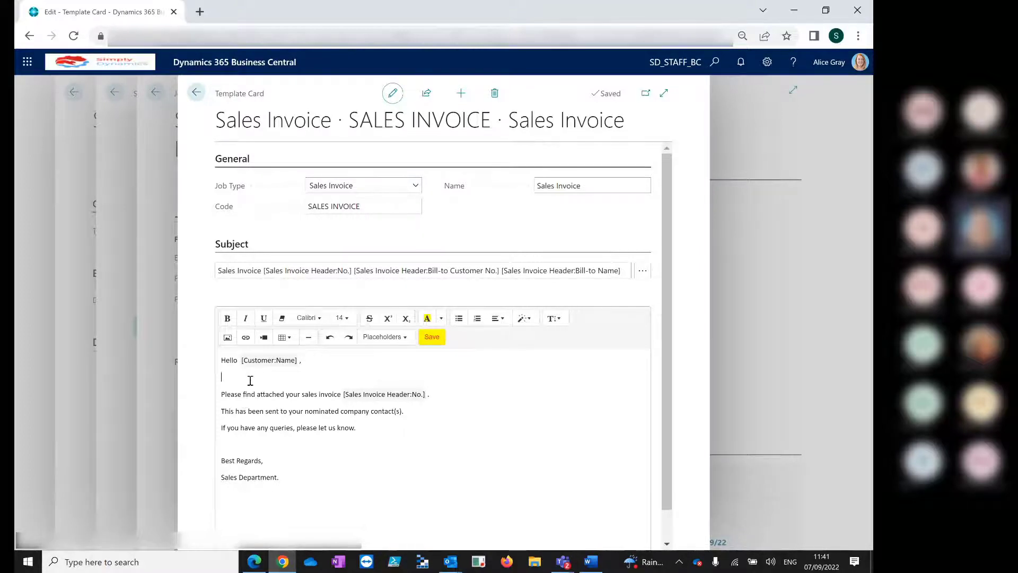
{"action": "left_click", "coordinate": [336, 367]}
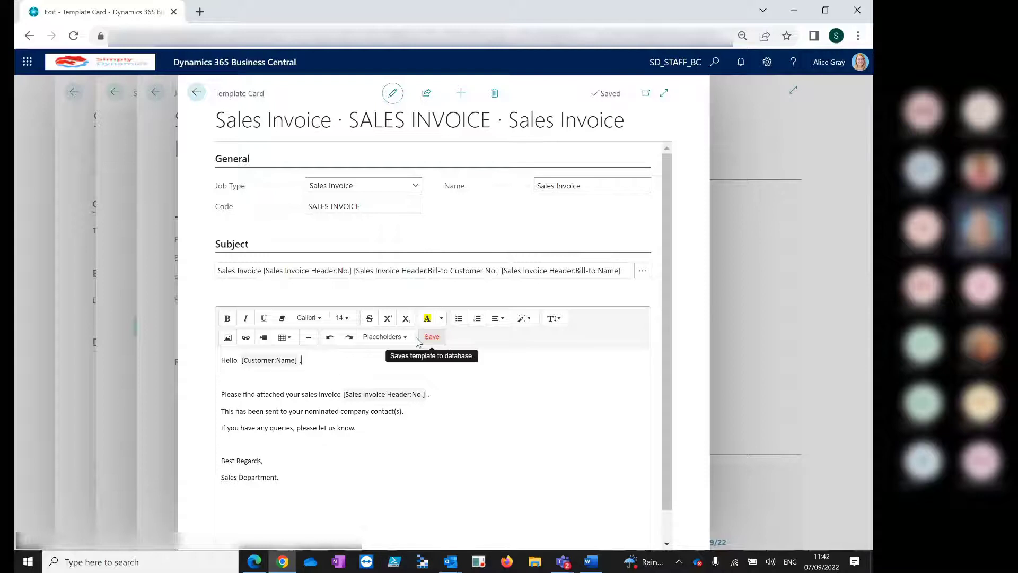
{"action": "left_click", "coordinate": [431, 337]}
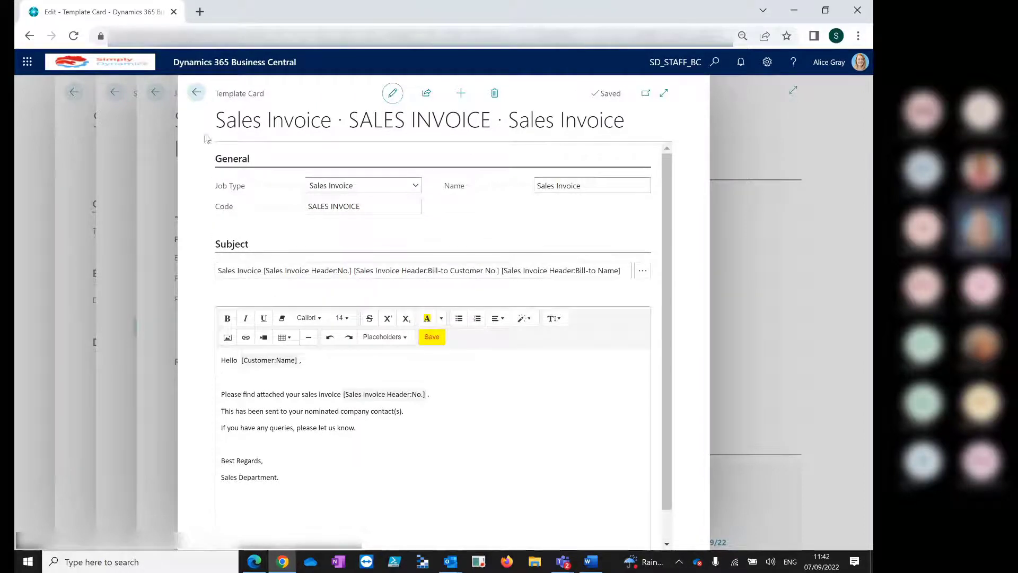
{"action": "left_click", "coordinate": [198, 94]}
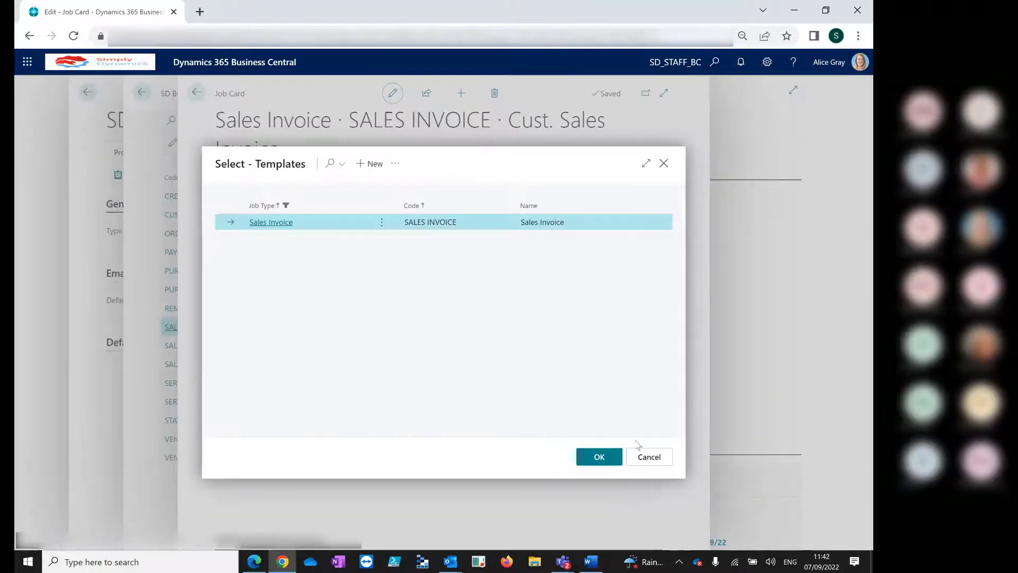
{"action": "left_click", "coordinate": [652, 459]}
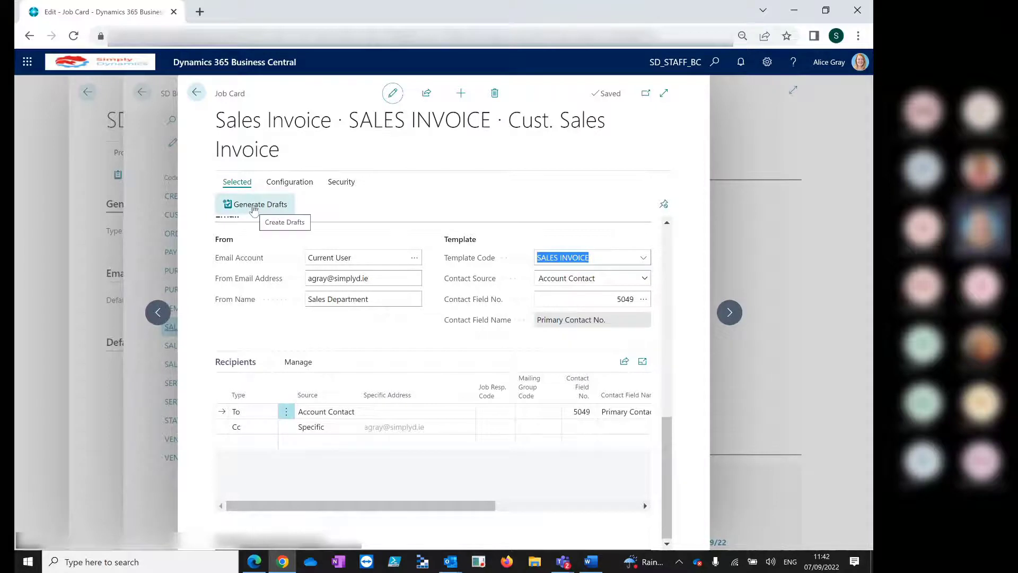
Generate the drafts for the SALES INVOICE job, then close the job card and jobs list.
{"action": "left_click", "coordinate": [254, 209]}
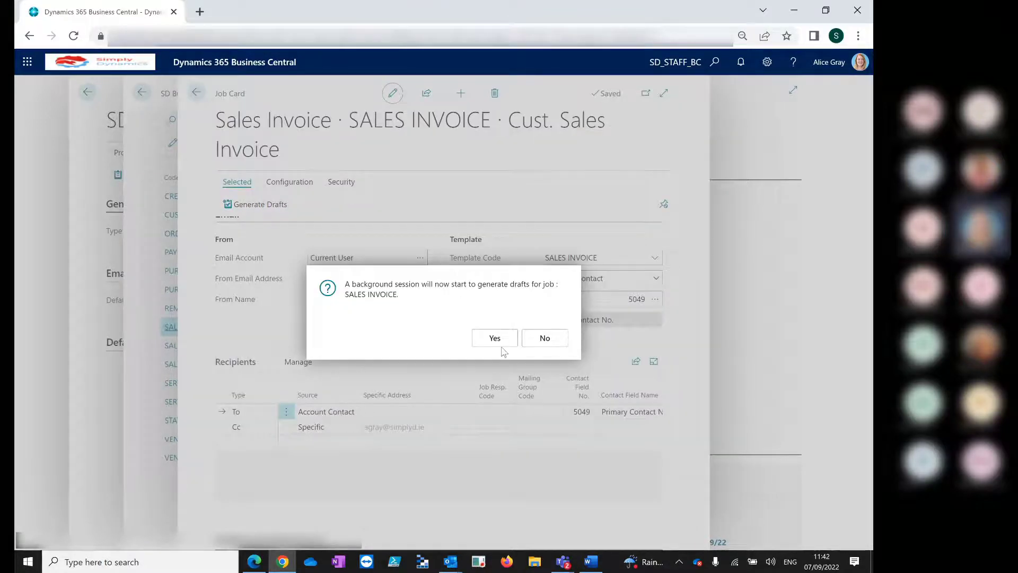
{"action": "left_click", "coordinate": [494, 340]}
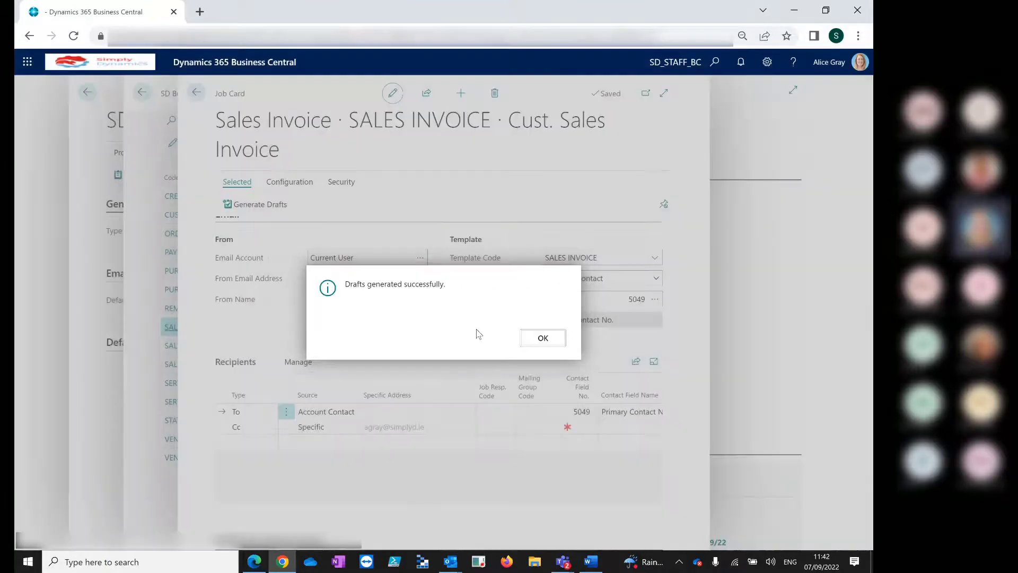
{"action": "left_click", "coordinate": [542, 337]}
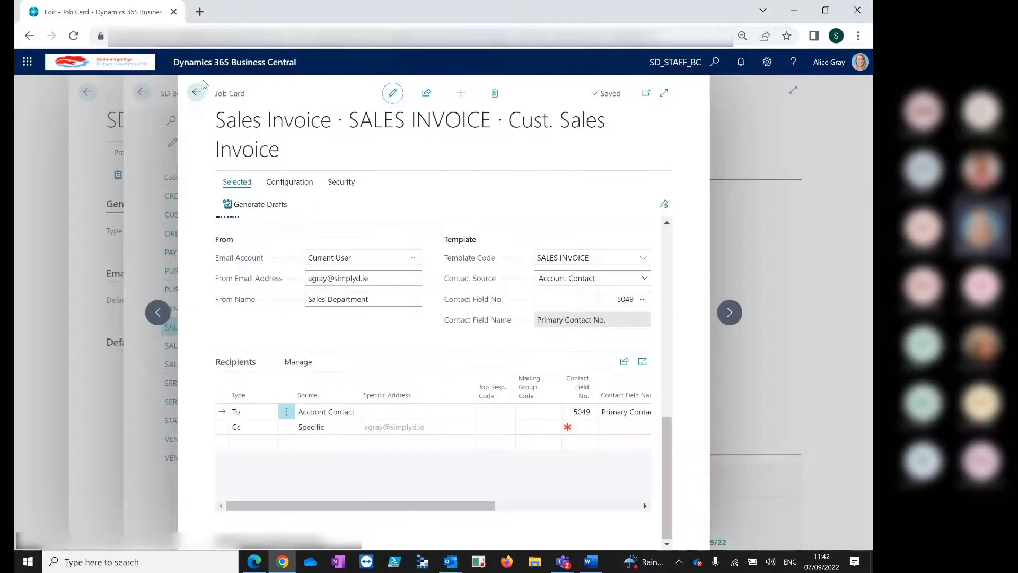
{"action": "left_click", "coordinate": [196, 93]}
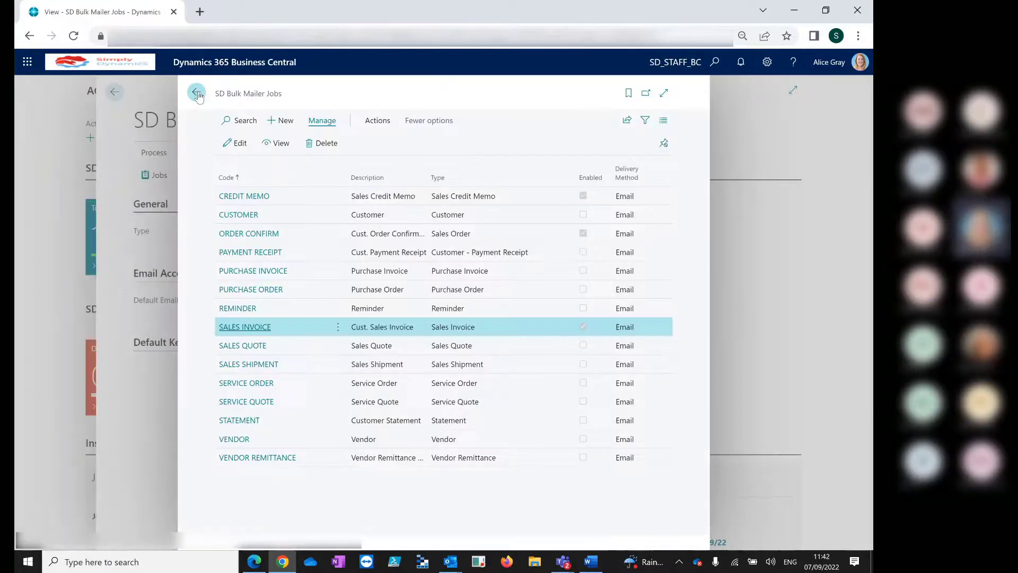
{"action": "left_click", "coordinate": [197, 93]}
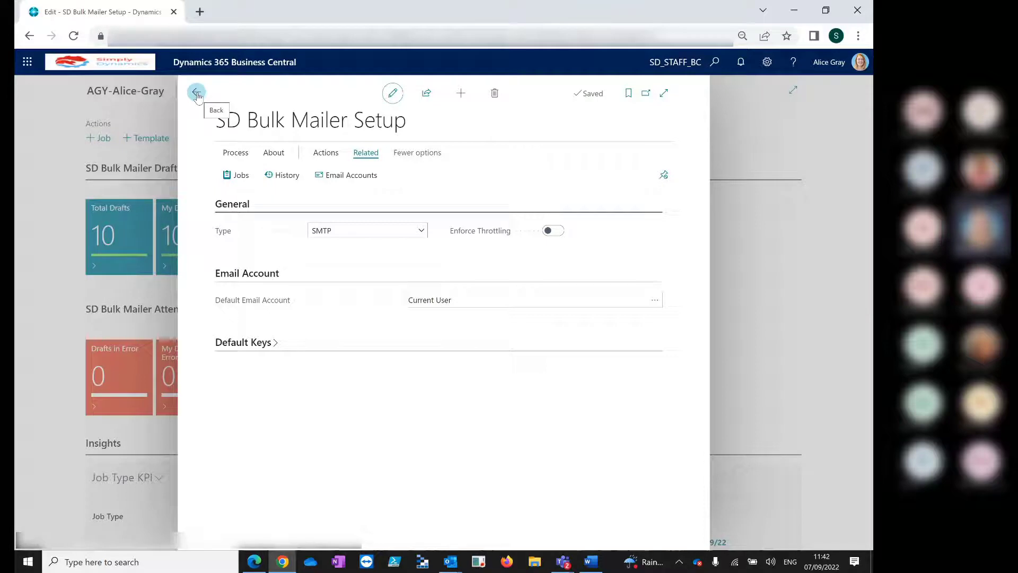
Close the mailer setup, open the list of total drafts and select the School of Fine Art sales invoice draft.
{"action": "left_click", "coordinate": [196, 93]}
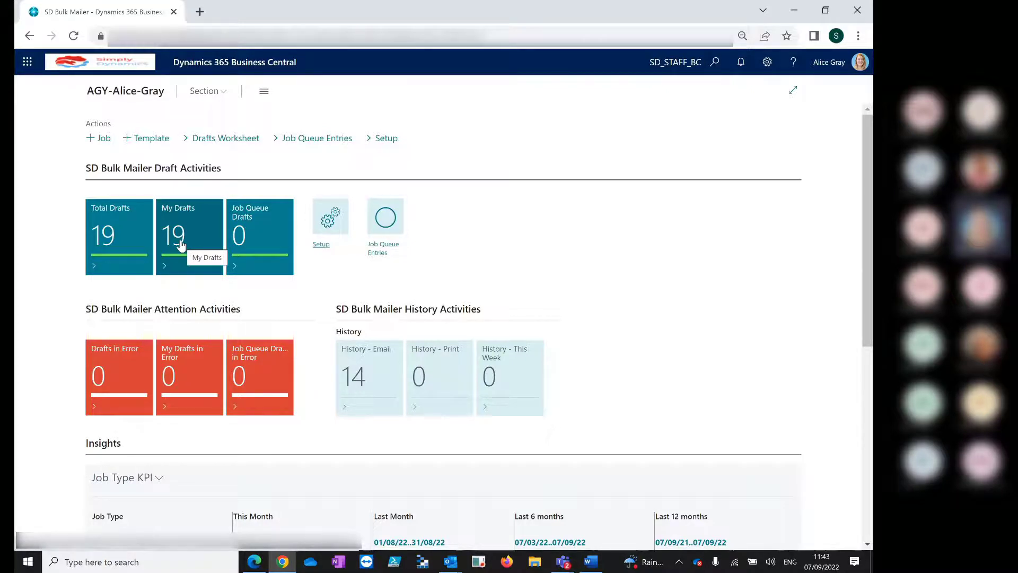
{"action": "left_click", "coordinate": [129, 243]}
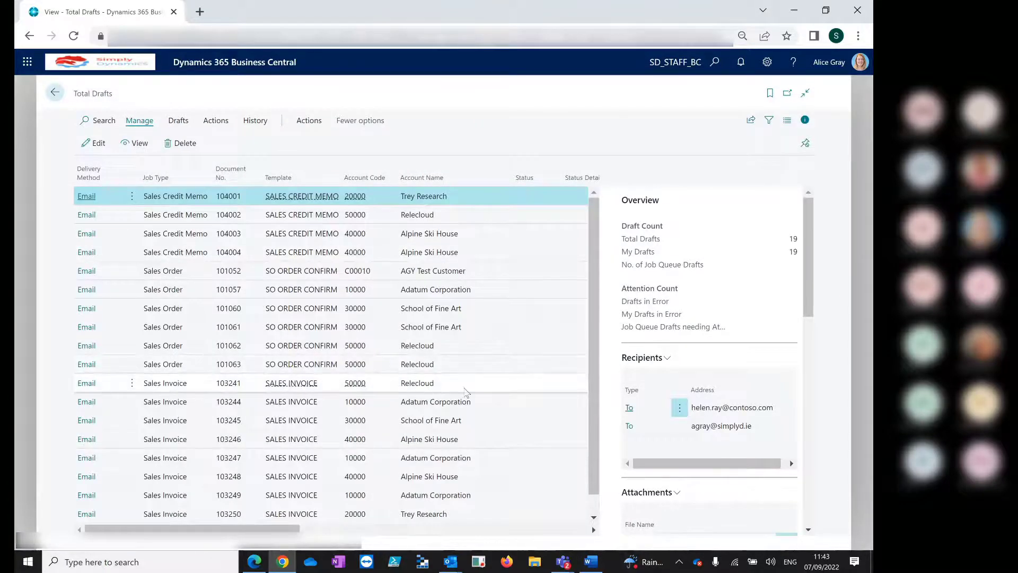
{"action": "left_click", "coordinate": [488, 389]}
{"action": "scroll", "coordinate": [591, 346], "scroll_direction": "down", "scroll_amount": 1}
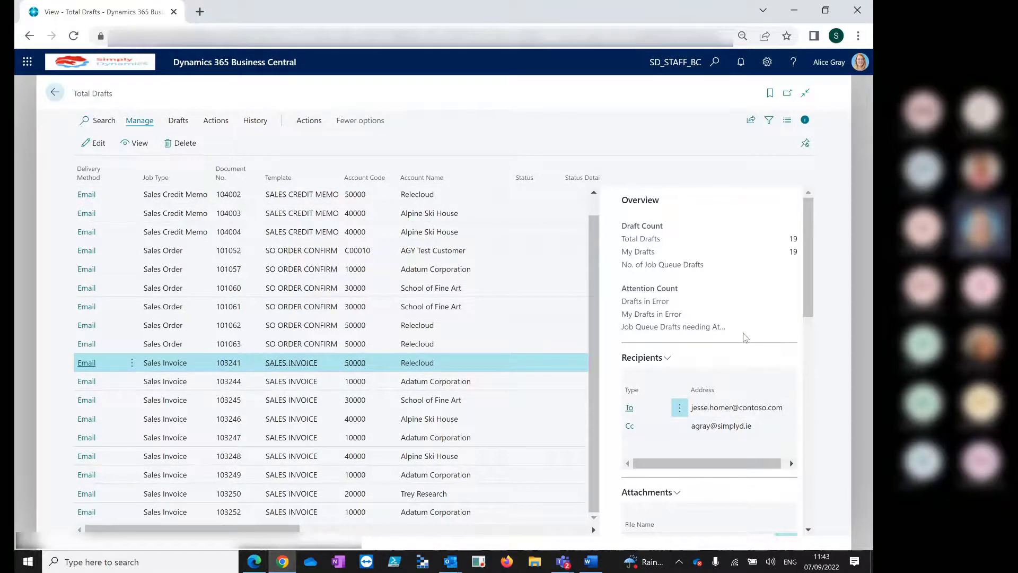
{"action": "left_click", "coordinate": [495, 379]}
{"action": "left_click", "coordinate": [500, 405]}
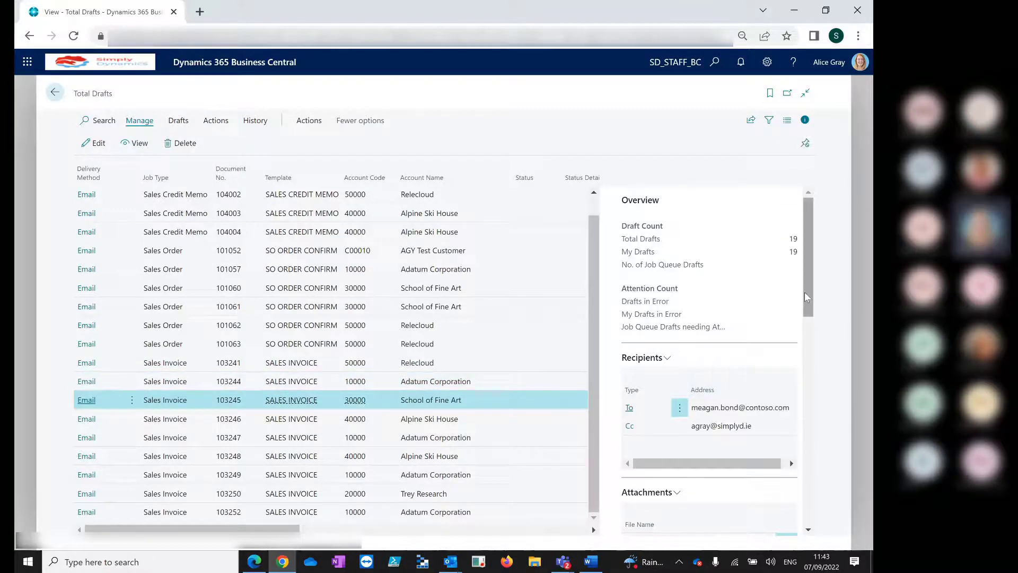
Examine the selected School of Fine Art draft's recipients, attachment, details and email content.
{"action": "left_click_drag", "start_coordinate": [804, 292], "coordinate": [801, 350]}
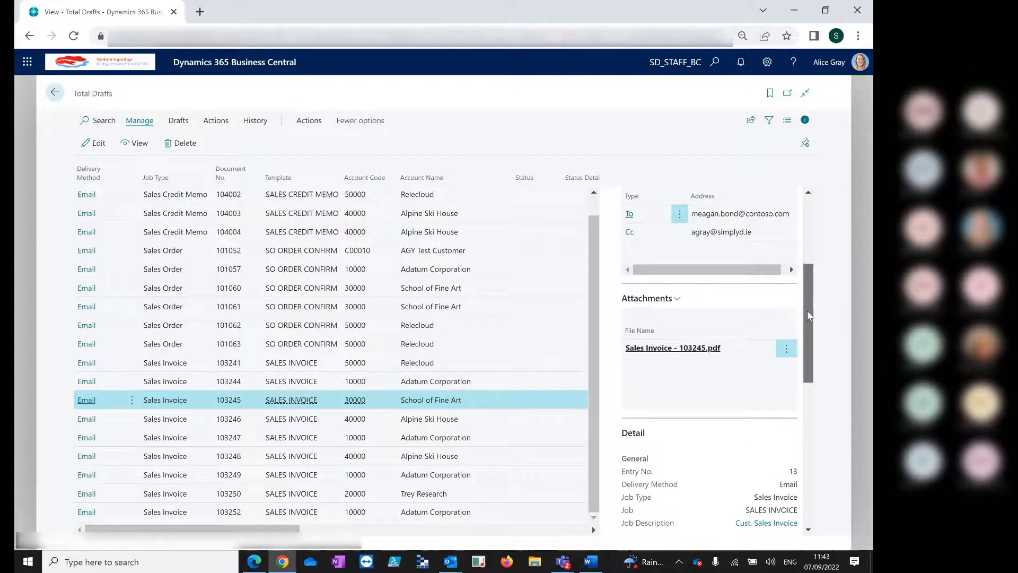
{"action": "scroll", "coordinate": [806, 324], "scroll_direction": "down", "scroll_amount": 6}
{"action": "scroll", "coordinate": [793, 408], "scroll_direction": "down", "scroll_amount": 3}
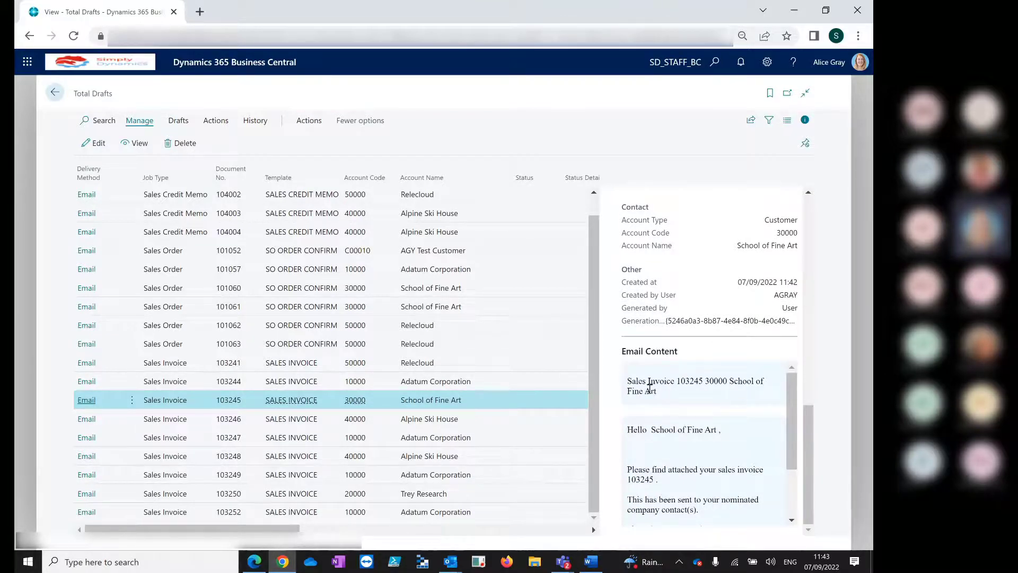
Issue only the selected School of Fine Art sales invoice draft.
{"action": "left_click", "coordinate": [180, 121]}
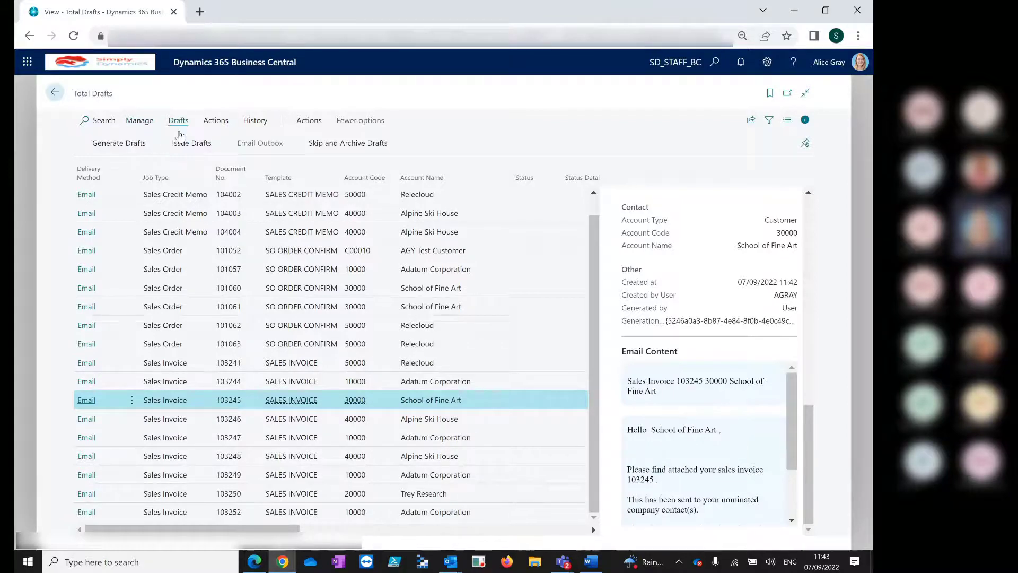
{"action": "left_click", "coordinate": [178, 142]}
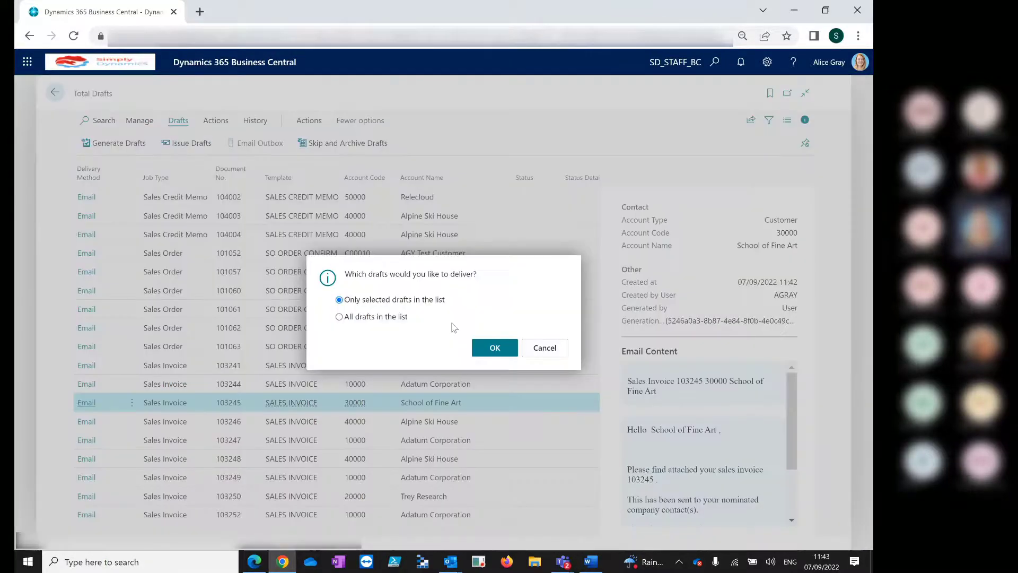
{"action": "left_click", "coordinate": [496, 351]}
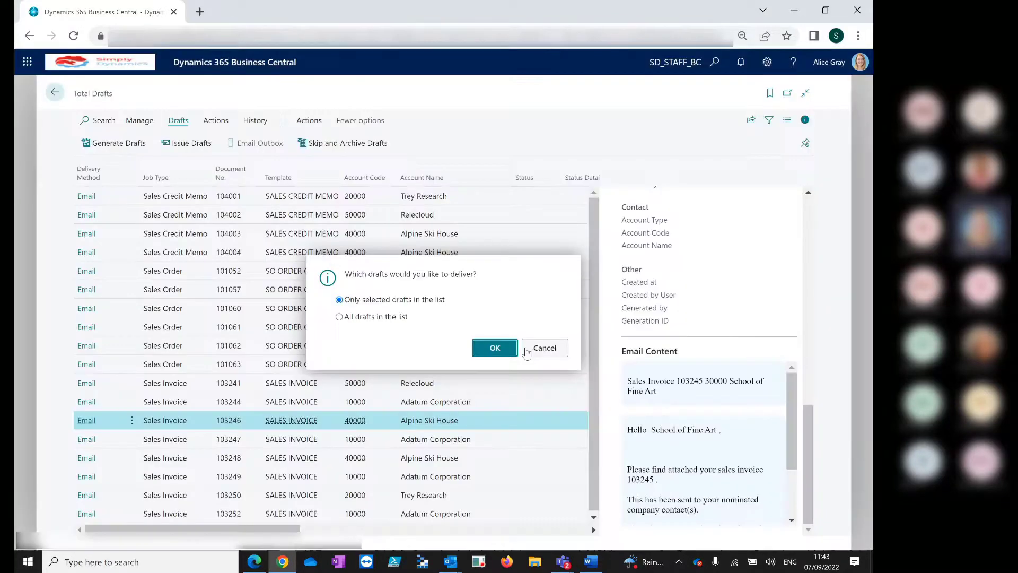
{"action": "left_click", "coordinate": [526, 352]}
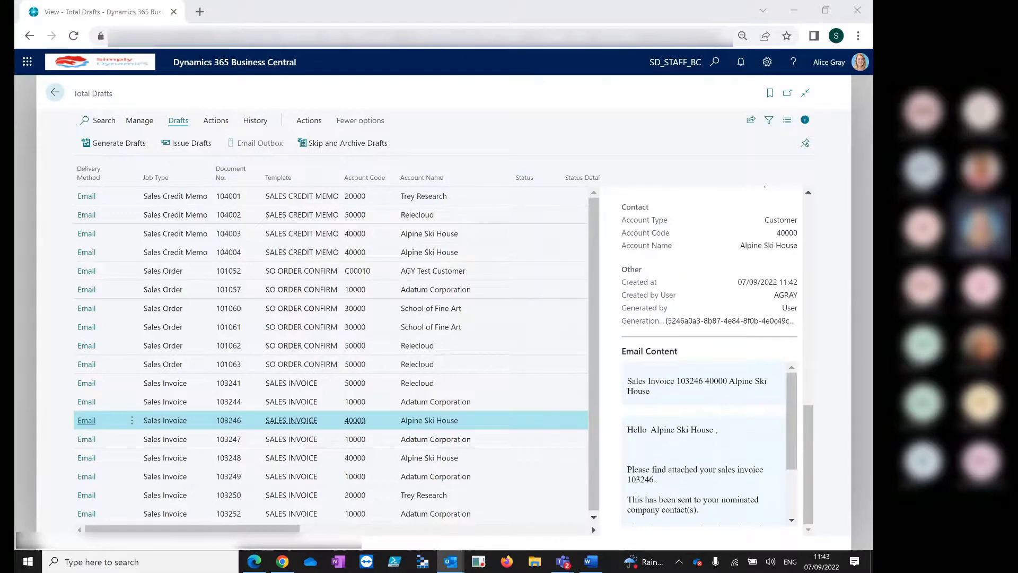
Switch to Outlook and preview the PDF attached to the Alpine Ski House order confirmation email, then close the preview and the email.
{"action": "left_click", "coordinate": [450, 561]}
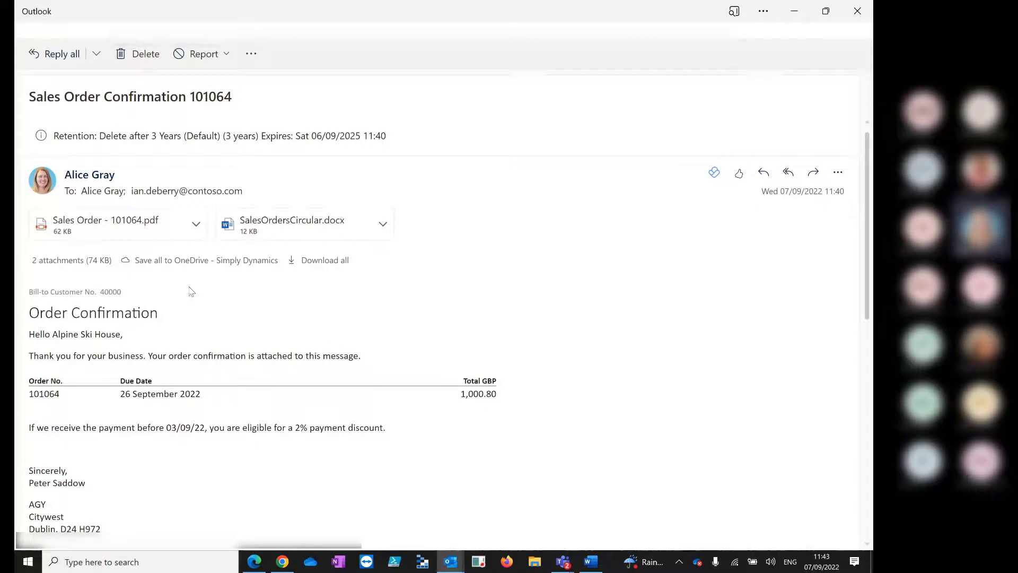
{"action": "left_click", "coordinate": [194, 234]}
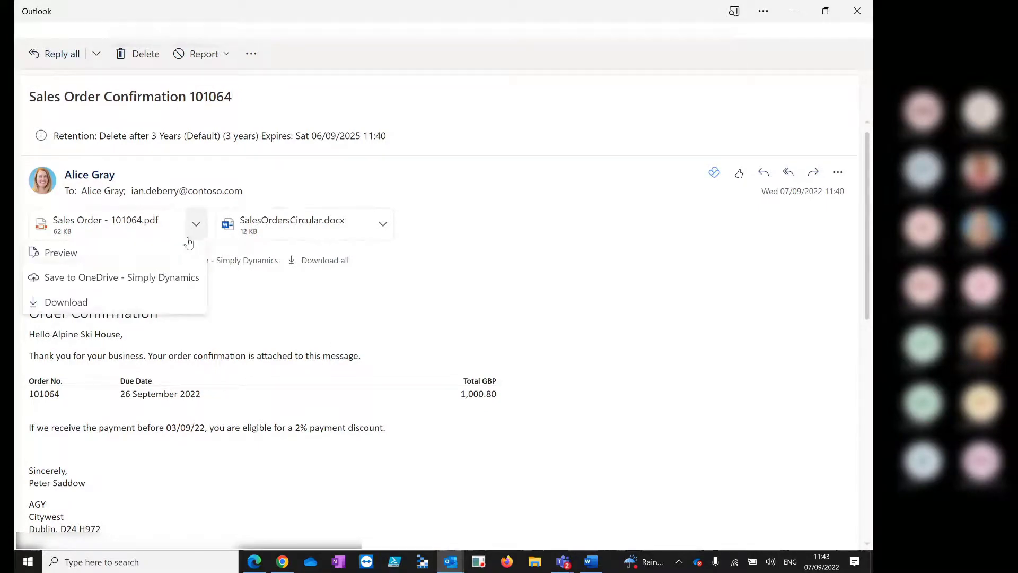
{"action": "left_click", "coordinate": [78, 256]}
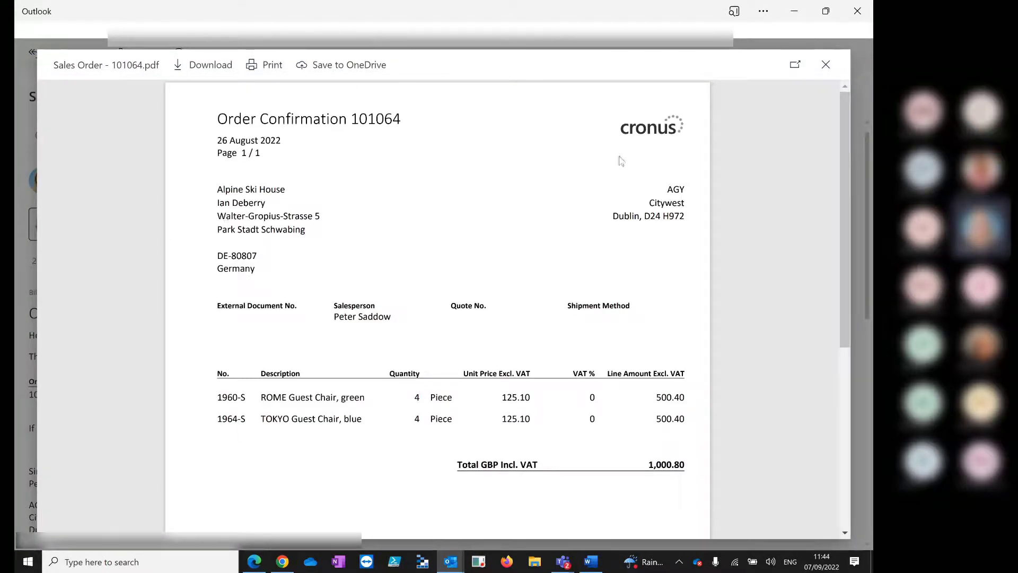
{"action": "left_click", "coordinate": [825, 65]}
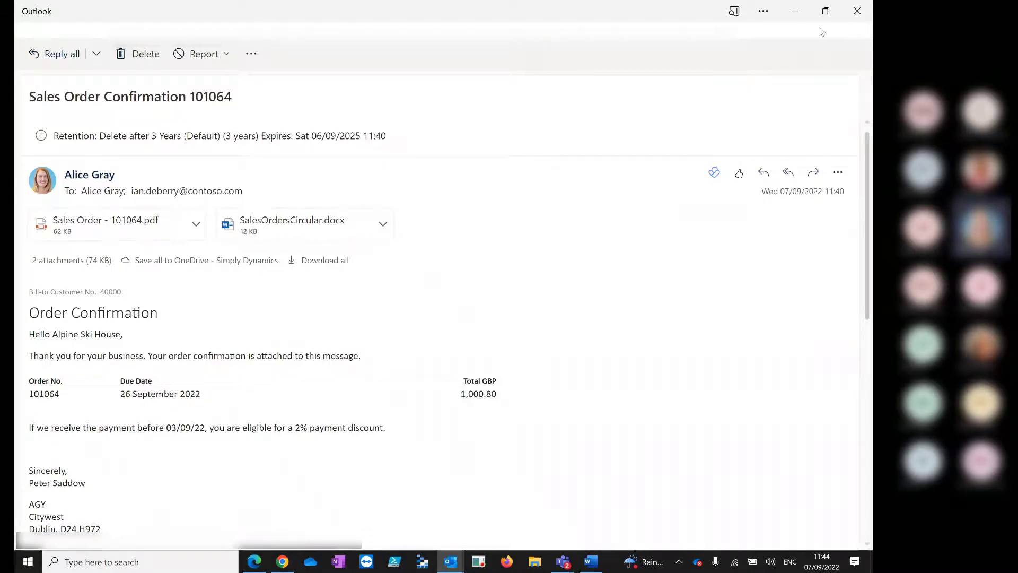
{"action": "left_click", "coordinate": [857, 16]}
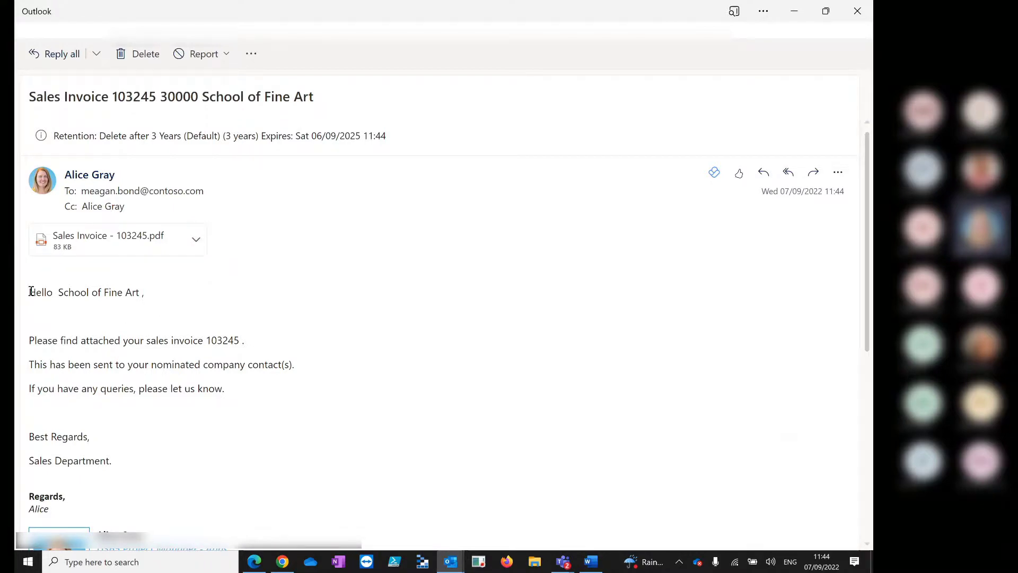
Highlight the message text in the School of Fine Art sales invoice email, from the greeting through the queries line.
{"action": "left_click_drag", "start_coordinate": [31, 291], "coordinate": [240, 404]}
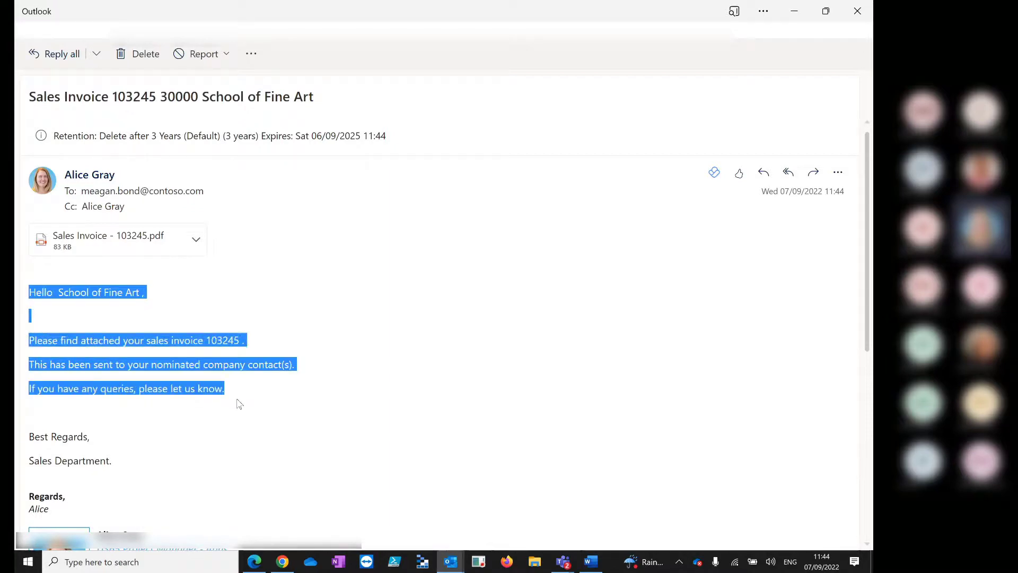